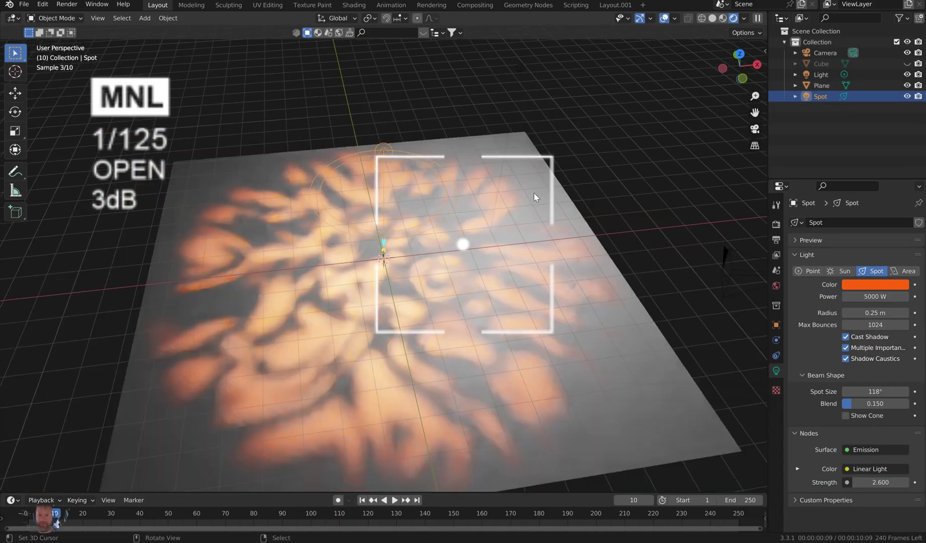
# Step: Raise the spot light along the Z axis so its pattern spreads across the whole plane
pyautogui.moveTo(385, 153); pyautogui.dragTo(395, 133)
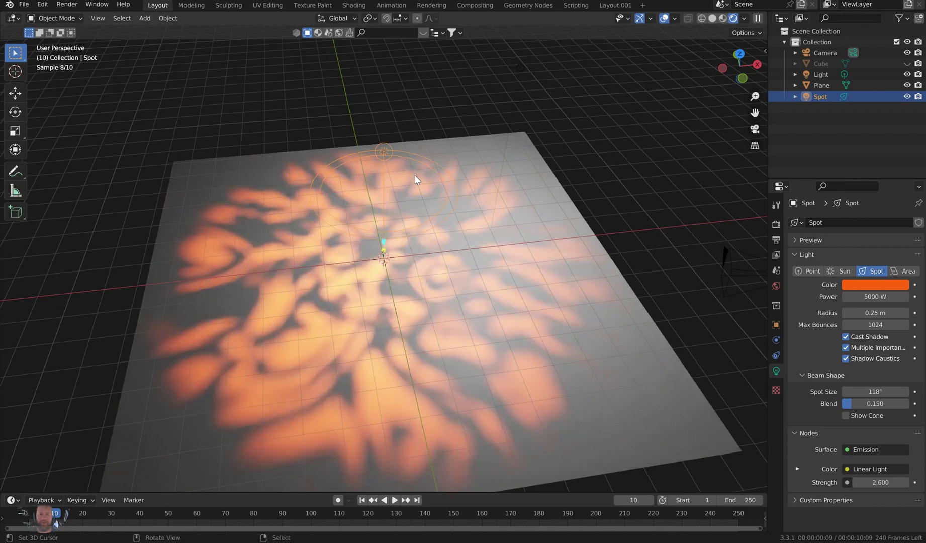
pyautogui.press('g')
pyautogui.press('z')
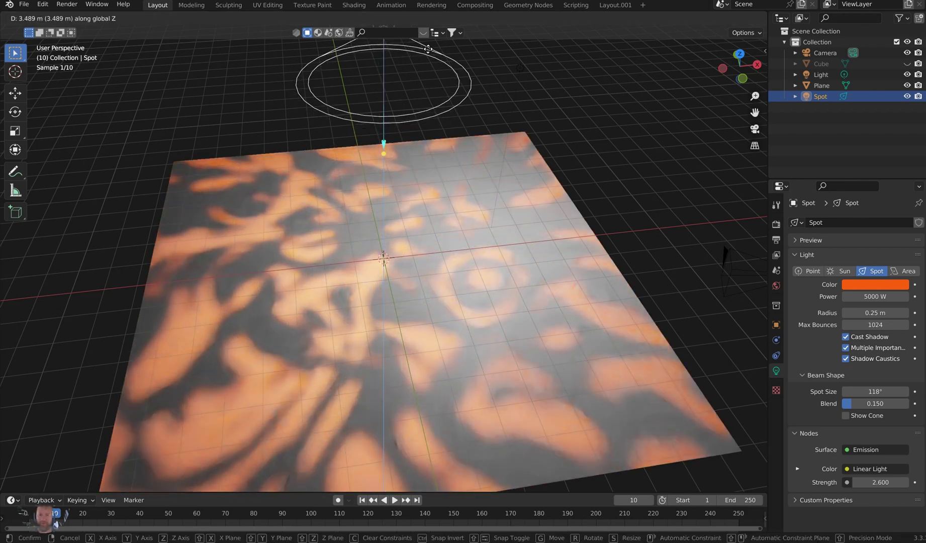
pyautogui.click(440, 427)
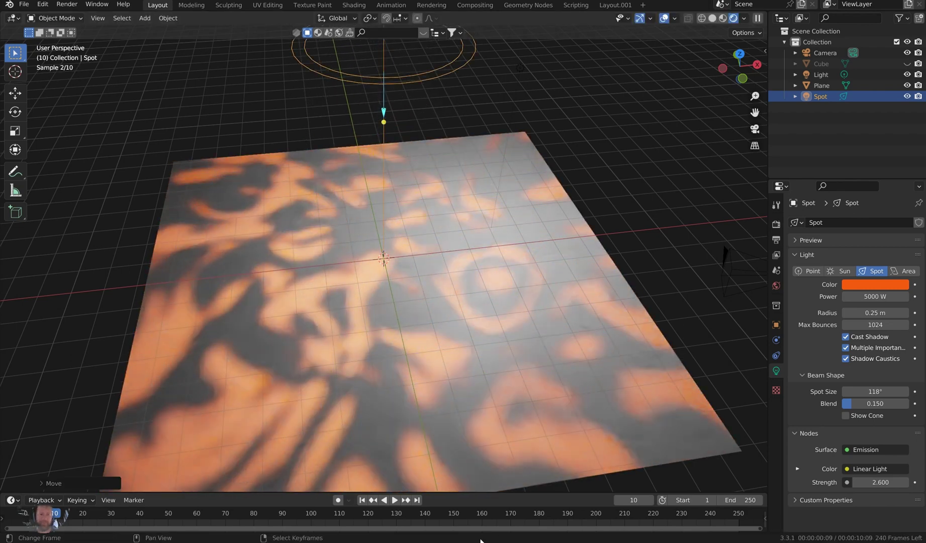
# Step: Try green as the spot light's color and settle on violet with hue 0.752, saturation 1.000 and value 1.000
pyautogui.click(860, 284)
pyautogui.moveTo(848, 189); pyautogui.dragTo(816, 160)
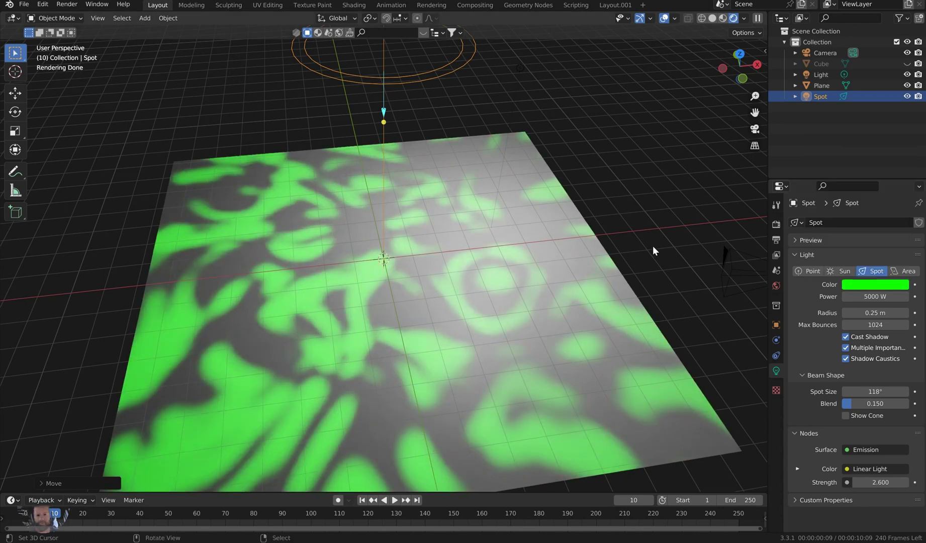
pyautogui.click(857, 287)
pyautogui.click(847, 194)
pyautogui.click(894, 192)
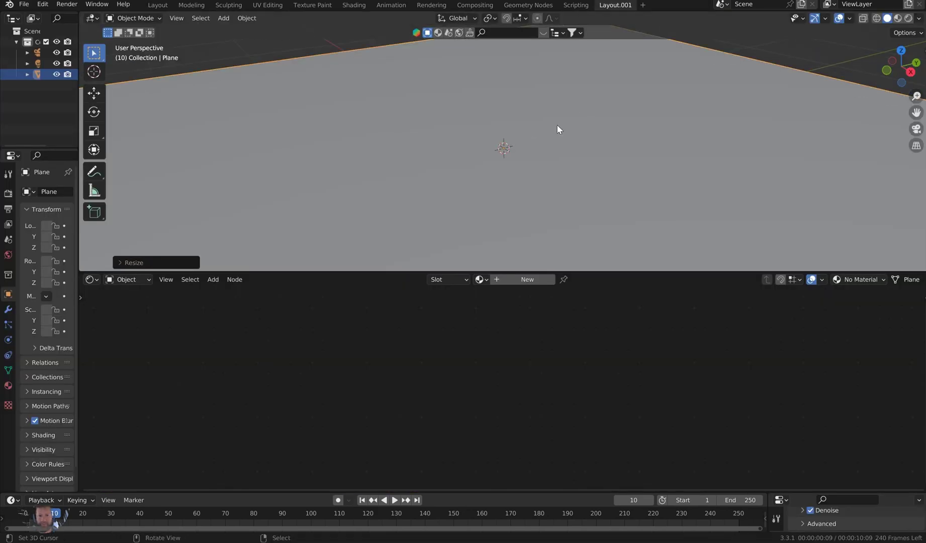
# Step: Stretch the plane along the X axis into a wide rectangle, working from the top view
pyautogui.scroll(3, 557, 151)
pyautogui.scroll(-3, 556, 176)
pyautogui.moveTo(555, 170); pyautogui.dragTo(555, 196, button='middle')
pyautogui.press('KP_7')
pyautogui.scroll(-4, 542, 170)
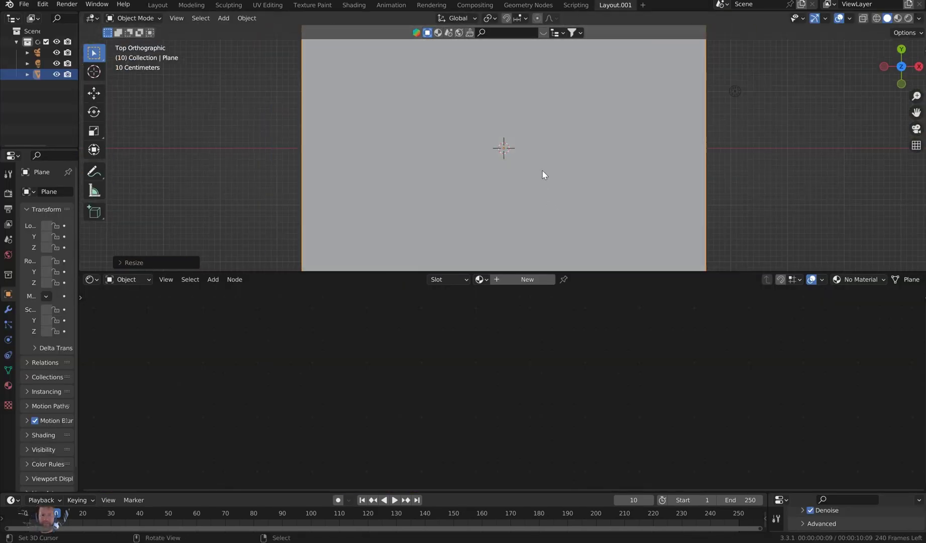
pyautogui.press('s')
pyautogui.press('x')
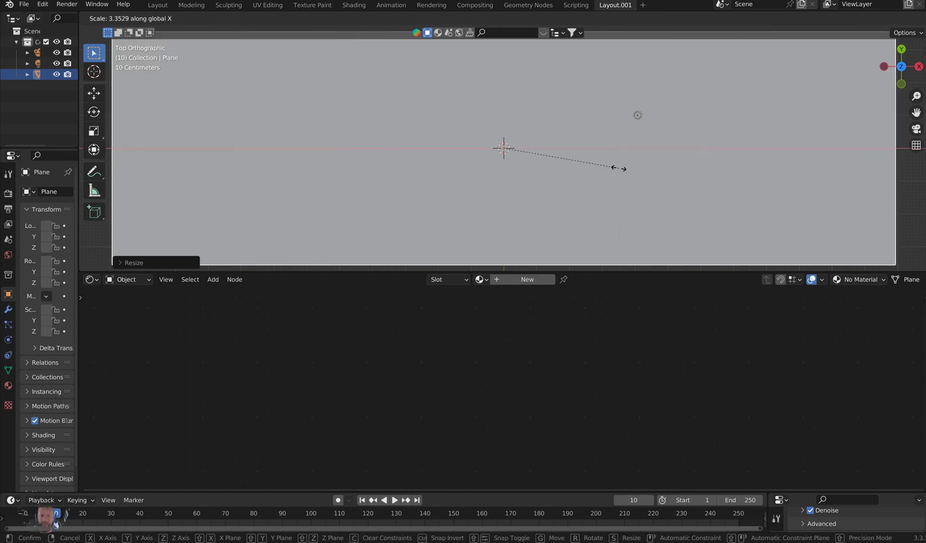
pyautogui.click(571, 169)
# Step: Add a spot light to the scene with the rectangular plane
pyautogui.moveTo(571, 170); pyautogui.dragTo(562, 131, button='middle')
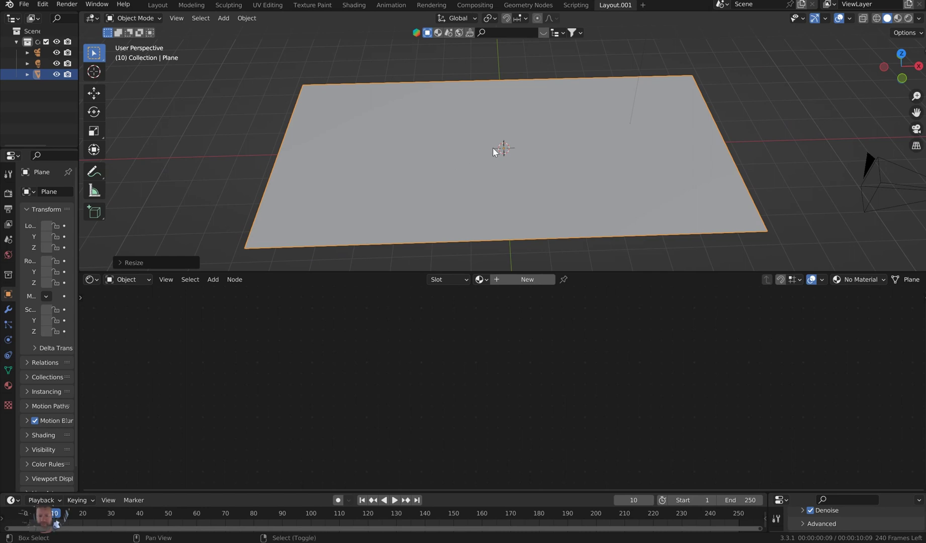
pyautogui.hotkey('shift', 'a')
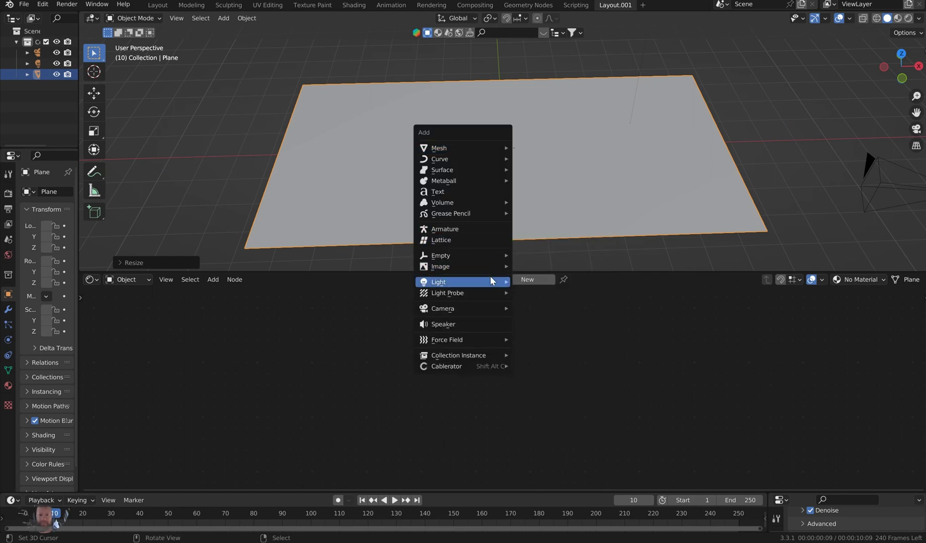
pyautogui.moveTo(491, 265)
pyautogui.moveTo(477, 280)
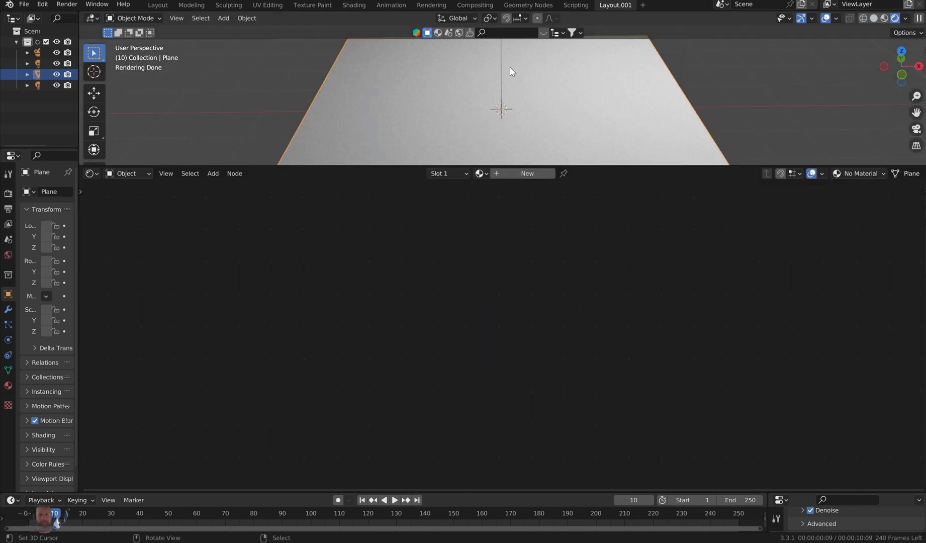
# Step: Select the spot light and enable nodes in its light data settings
pyautogui.click(501, 61)
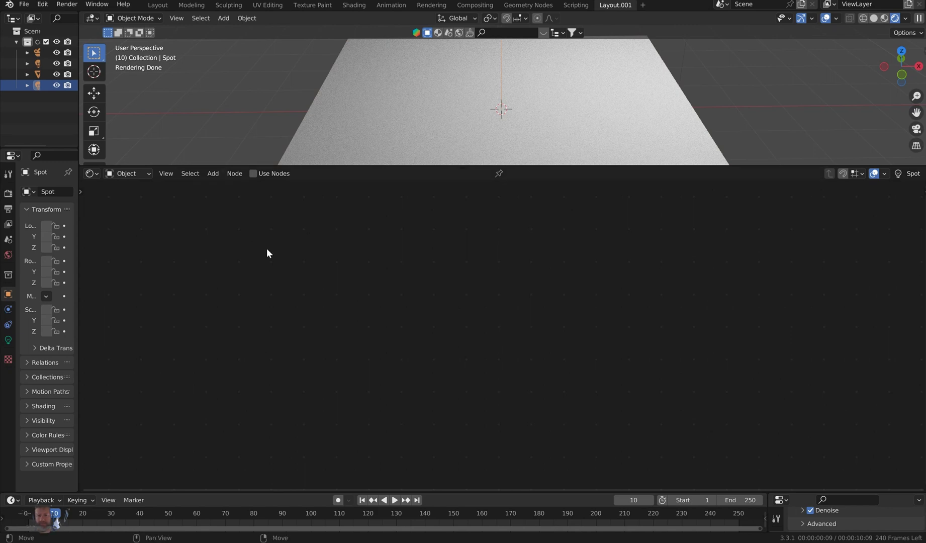
pyautogui.moveTo(80, 309); pyautogui.dragTo(181, 310)
pyautogui.click(8, 341)
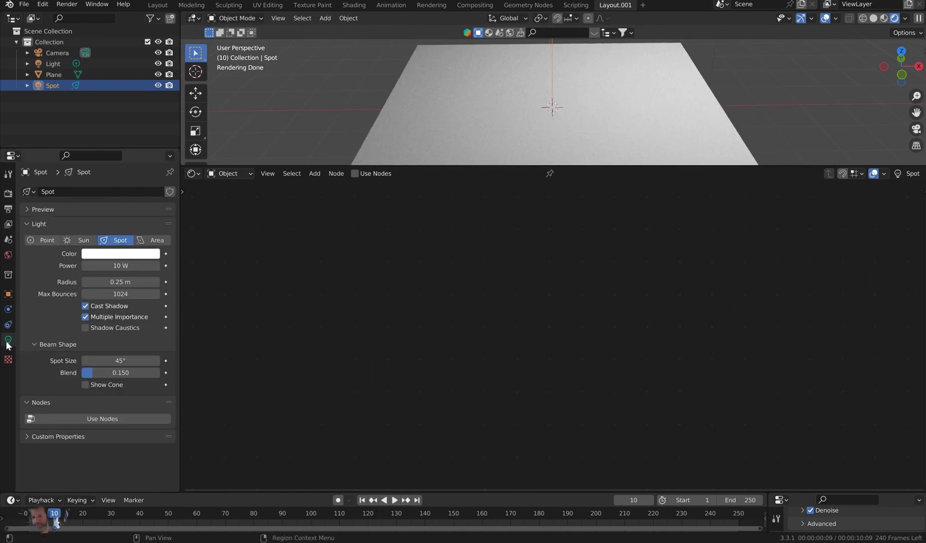
pyautogui.click(99, 418)
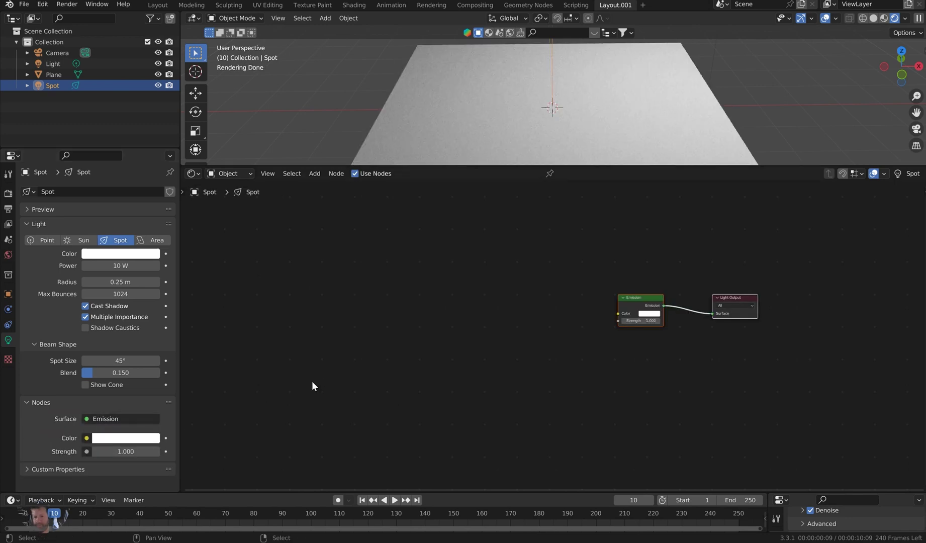
# Step: Arrange the Emission and Light Output nodes close together, leaving free space for nodes feeding the Emission node
pyautogui.moveTo(645, 342); pyautogui.dragTo(594, 344, button='middle')
pyautogui.scroll(9, 641, 324)
pyautogui.moveTo(641, 318); pyautogui.dragTo(553, 334, button='middle')
pyautogui.scroll(4, 654, 316)
pyautogui.moveTo(726, 292); pyautogui.dragTo(760, 257)
pyautogui.click(734, 278)
pyautogui.moveTo(460, 290); pyautogui.dragTo(542, 267)
pyautogui.moveTo(703, 256); pyautogui.dragTo(762, 238)
pyautogui.moveTo(615, 246); pyautogui.dragTo(700, 234)
pyautogui.moveTo(789, 240); pyautogui.dragTo(827, 237)
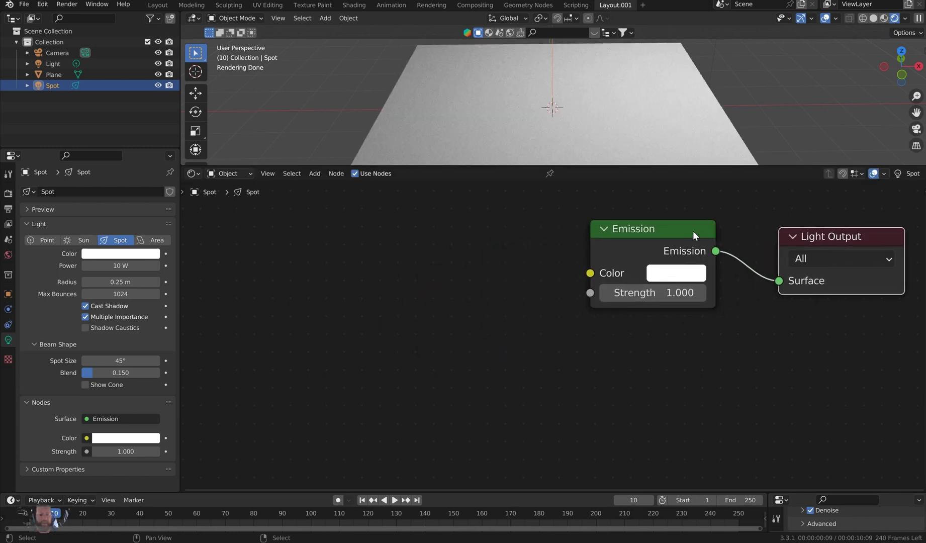
pyautogui.moveTo(694, 231); pyautogui.dragTo(724, 233)
pyautogui.scroll(-1, 605, 268)
pyautogui.moveTo(605, 269); pyautogui.dragTo(660, 283, button='middle')
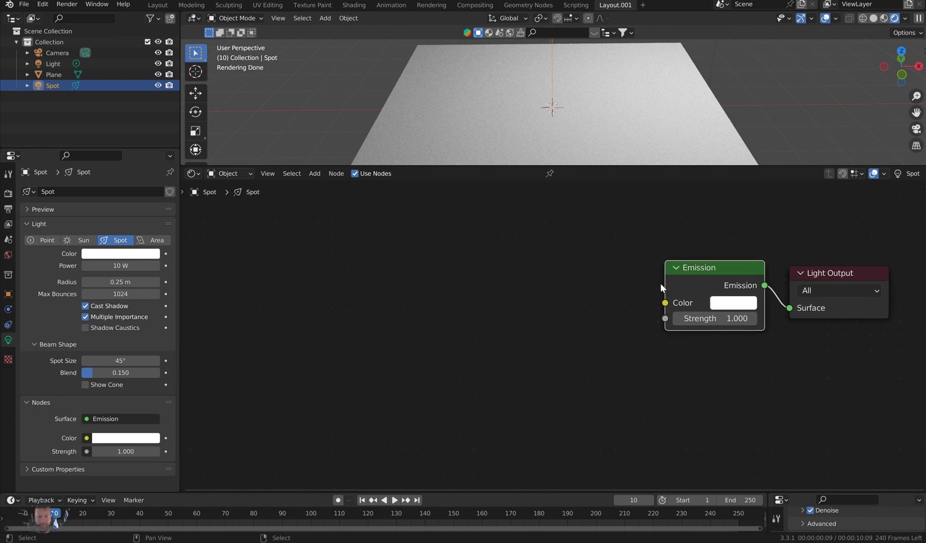
# Step: Add a ColorRamp node with its Color output linked to the Emission node's Color input
pyautogui.moveTo(665, 304); pyautogui.dragTo(533, 264)
pyautogui.write('ramp')
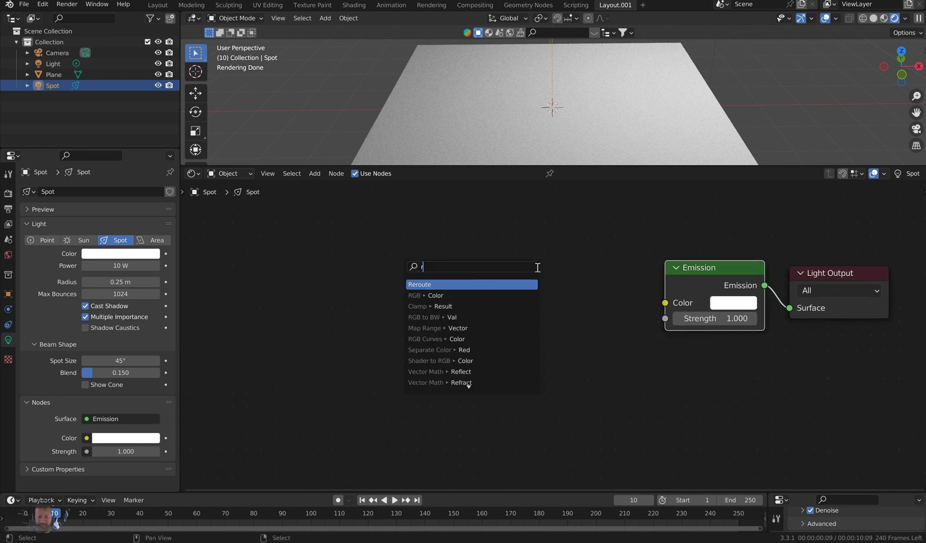
pyautogui.press('Return')
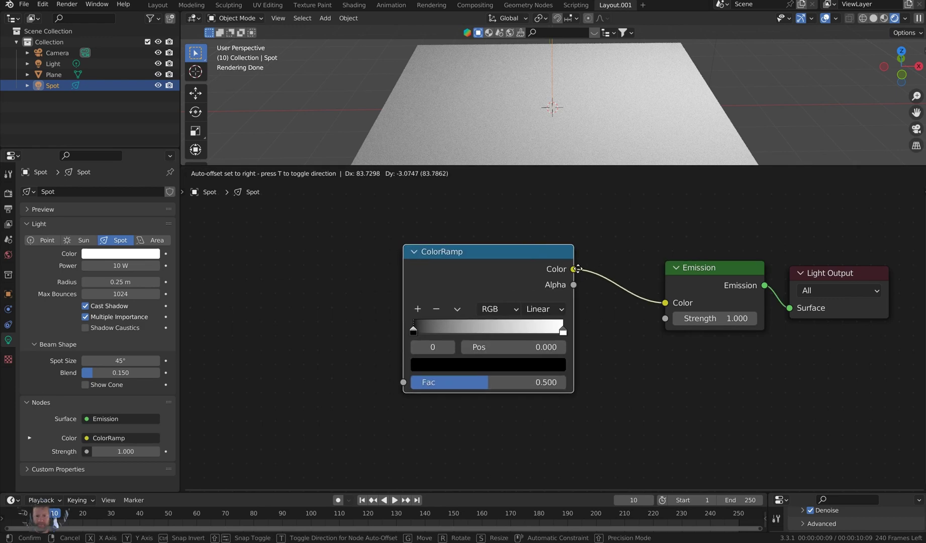
pyautogui.click(577, 268)
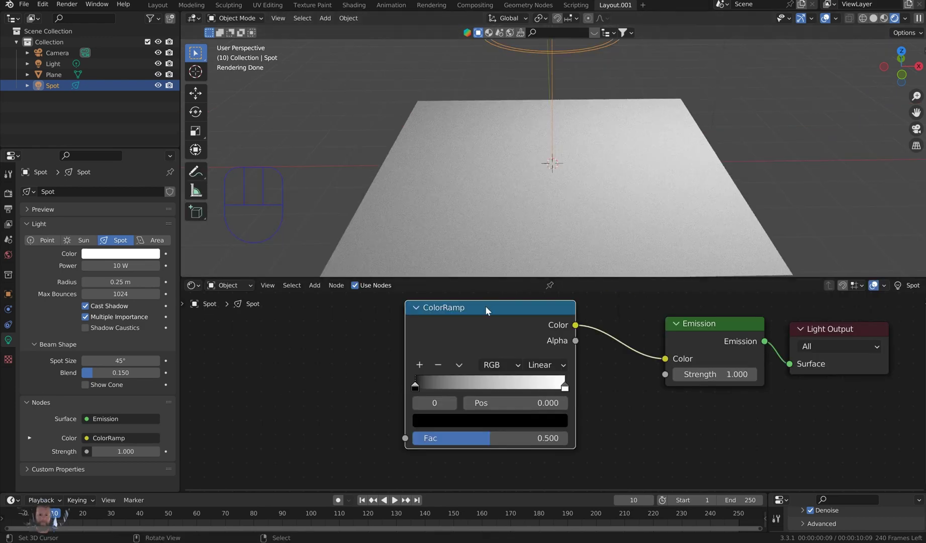
pyautogui.moveTo(533, 315); pyautogui.dragTo(734, 331, button='middle')
pyautogui.scroll(-4, 559, 378)
# Step: Add a Noise Texture node with its Fac output linked to the ColorRamp's Fac input
pyautogui.click(618, 236)
pyautogui.moveTo(630, 277); pyautogui.dragTo(629, 163)
pyautogui.moveTo(593, 379); pyautogui.dragTo(492, 291)
pyautogui.write('noise')
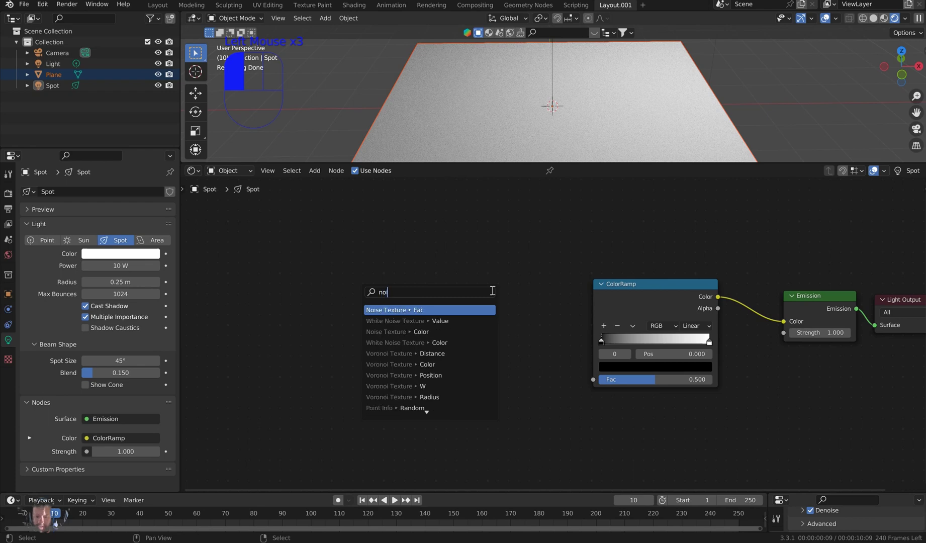
pyautogui.press('Return')
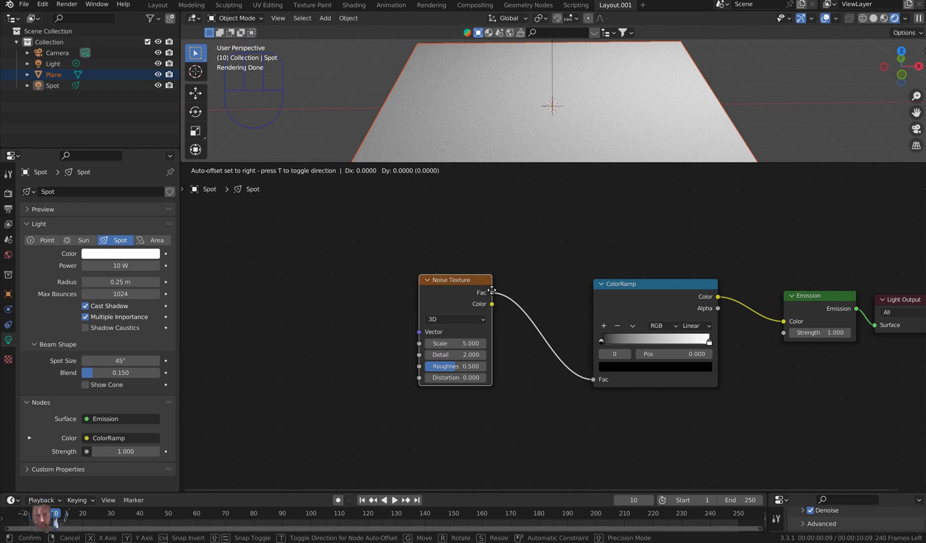
pyautogui.click(533, 284)
# Step: Add a Mapping node of type Point that feeds the Noise Texture's Vector input
pyautogui.moveTo(460, 327); pyautogui.dragTo(352, 304)
pyautogui.write('mapping')
pyautogui.press('Return')
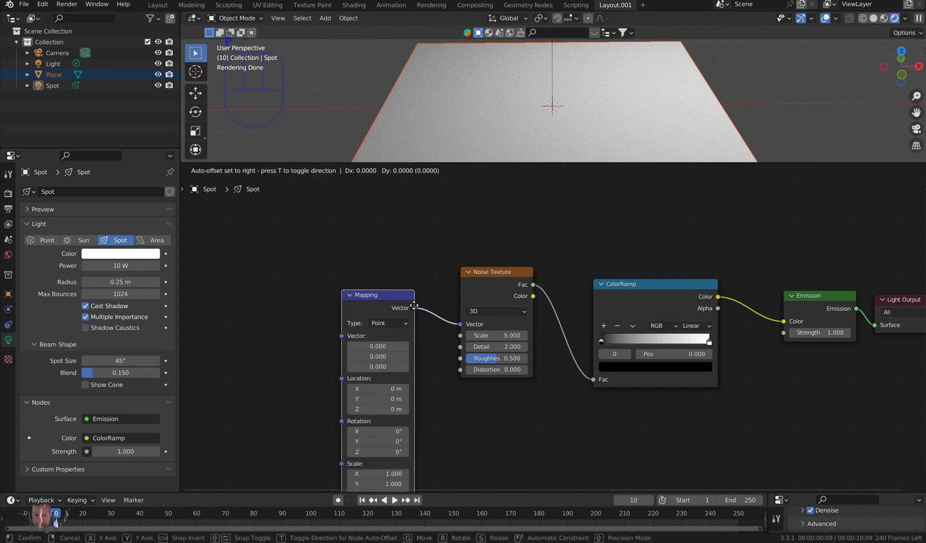
pyautogui.click(392, 297)
# Step: Add a Texture Coordinate node with its Generated output linked to the Mapping node's Vector input
pyautogui.moveTo(367, 305); pyautogui.dragTo(319, 271)
pyautogui.write('coo')
pyautogui.press('Return')
pyautogui.click(320, 276)
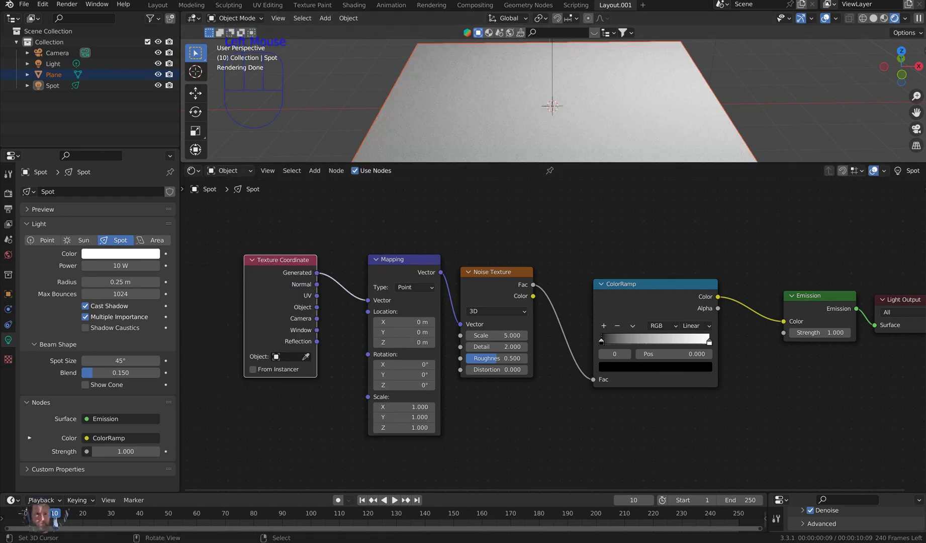
# Step: Set the spot light's power to 5000 W and its color to pale yellow
pyautogui.moveTo(493, 207); pyautogui.dragTo(481, 215, button='middle')
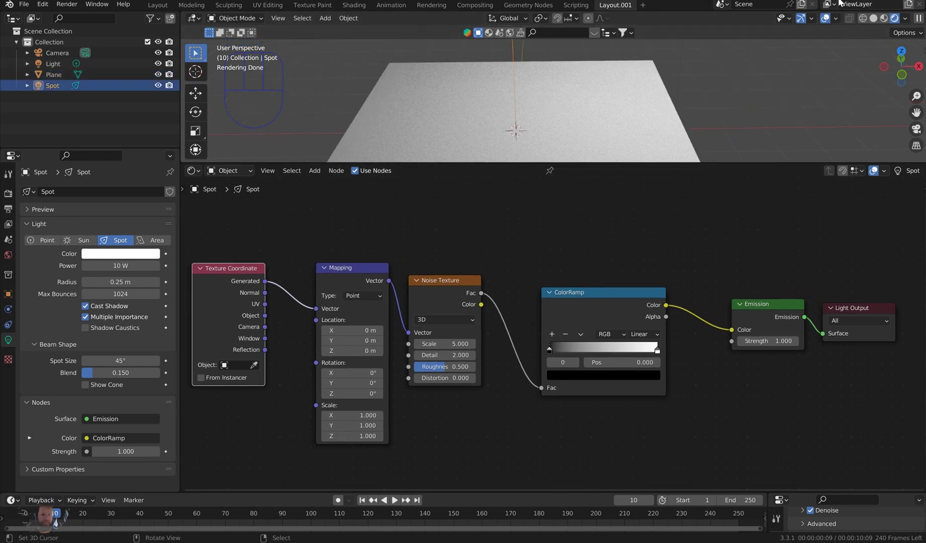
pyautogui.click(117, 265)
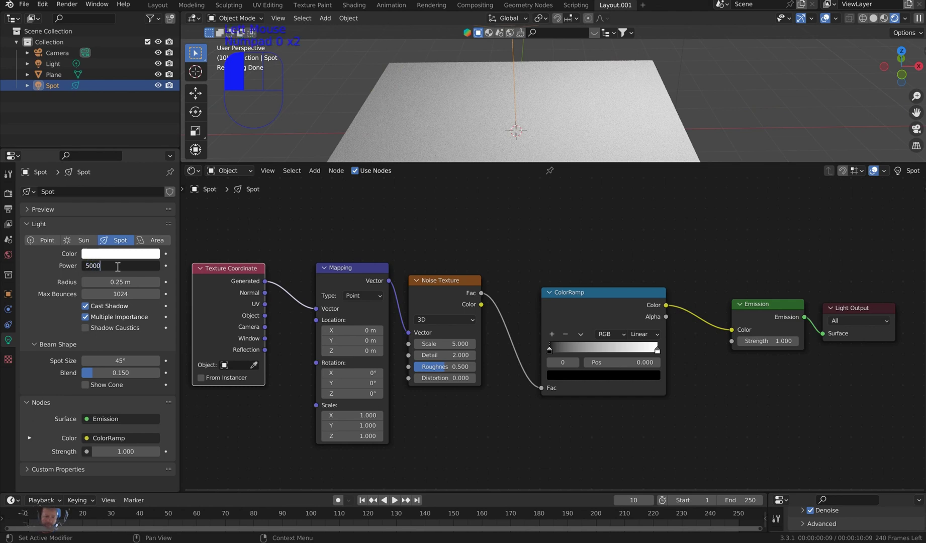
pyautogui.write('5000')
pyautogui.press('Return')
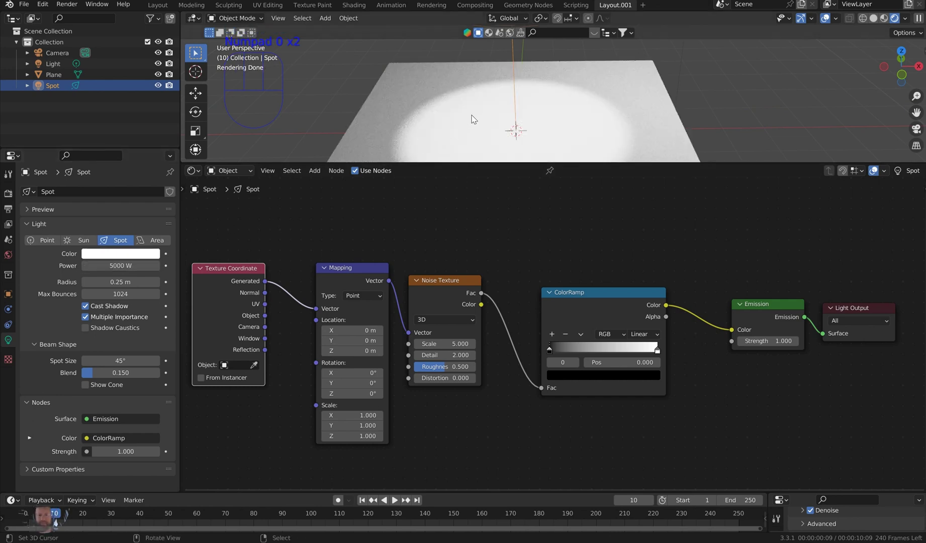
pyautogui.click(123, 254)
pyautogui.moveTo(108, 170); pyautogui.dragTo(107, 165)
# Step: Reposition the ColorRamp and Noise Texture nodes, leaving a gap between them for another node
pyautogui.keyDown('shift'); pyautogui.moveTo(513, 130); pyautogui.dragTo(513, 95, button='middle'); pyautogui.keyUp('shift')
pyautogui.scroll(2, 518, 94)
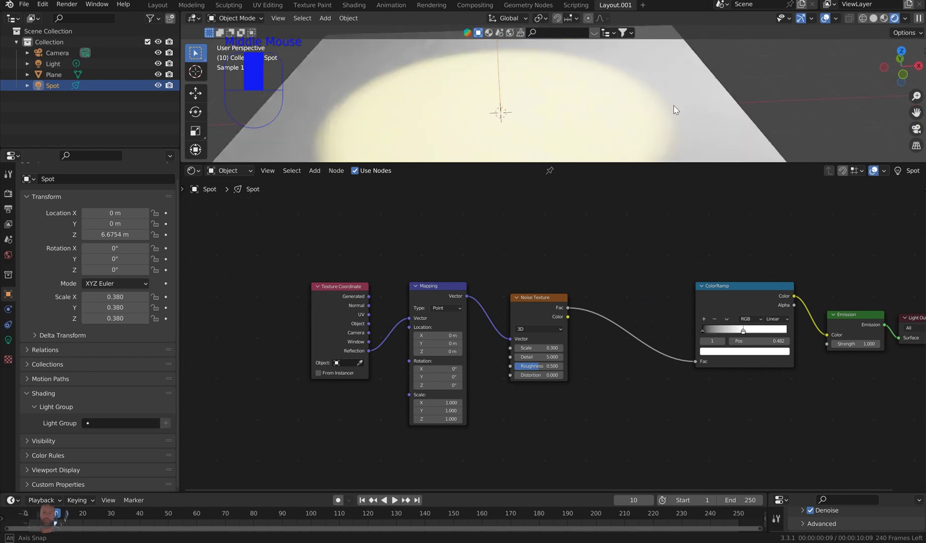
pyautogui.scroll(-1, 697, 225)
pyautogui.moveTo(697, 225); pyautogui.dragTo(632, 225, button='middle')
pyautogui.scroll(5, 629, 224)
pyautogui.scroll(-4, 629, 224)
pyautogui.moveTo(666, 285); pyautogui.dragTo(681, 256)
pyautogui.moveTo(467, 298); pyautogui.dragTo(481, 273)
pyautogui.moveTo(650, 261); pyautogui.dragTo(636, 257)
pyautogui.moveTo(481, 276); pyautogui.dragTo(469, 275)
pyautogui.scroll(2, 566, 255)
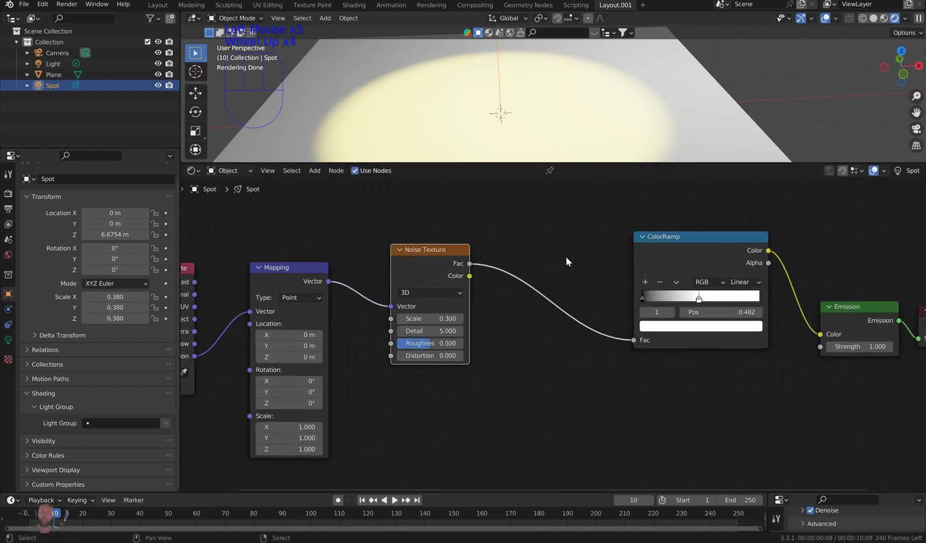
# Step: Insert a Math node between the Noise Texture and the ColorRamp and set its operation to Subtract
pyautogui.scroll(-2, 565, 256)
pyautogui.moveTo(565, 256); pyautogui.dragTo(562, 271, button='middle')
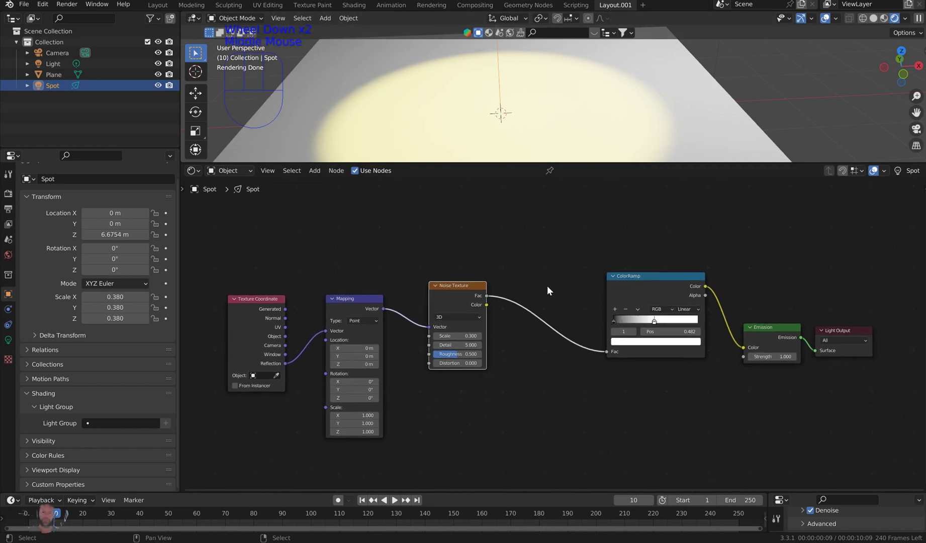
pyautogui.press('space')
pyautogui.write('math')
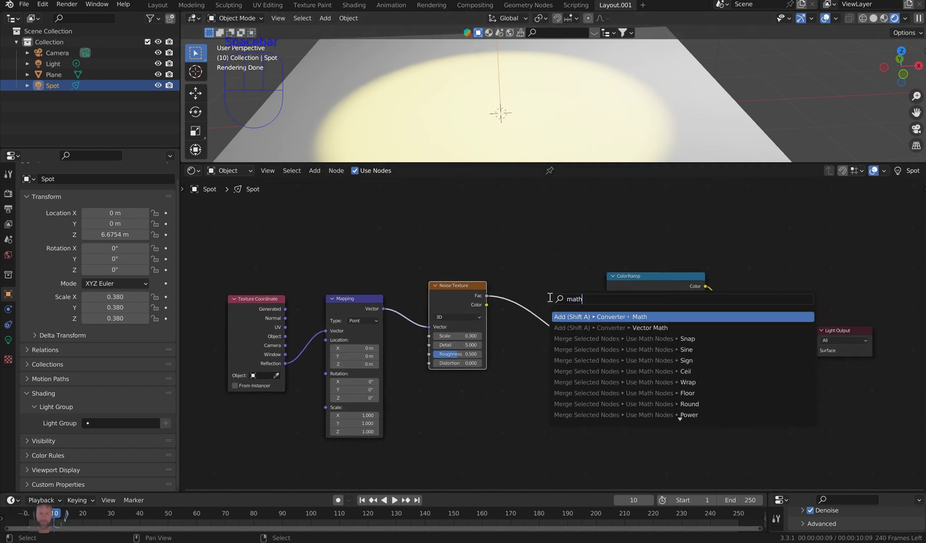
pyautogui.click(601, 316)
pyautogui.click(553, 329)
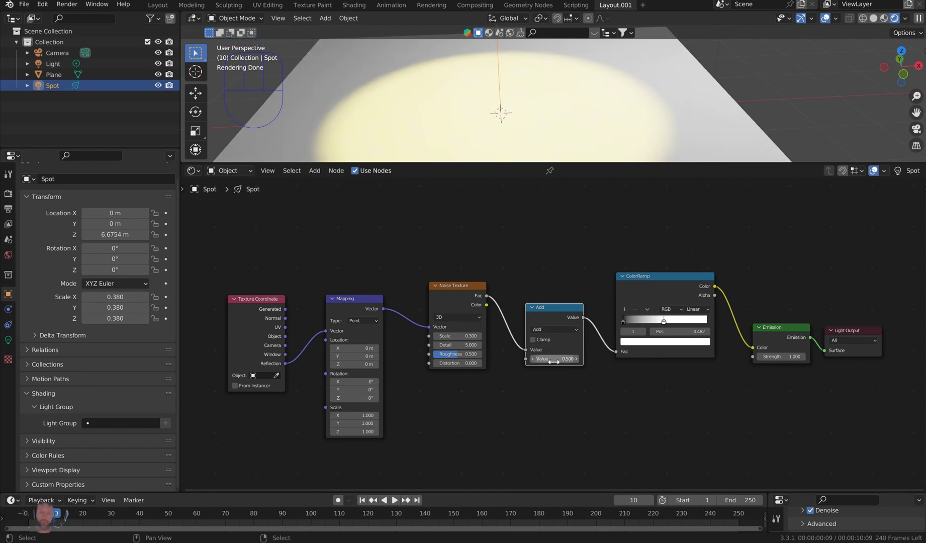
pyautogui.click(571, 329)
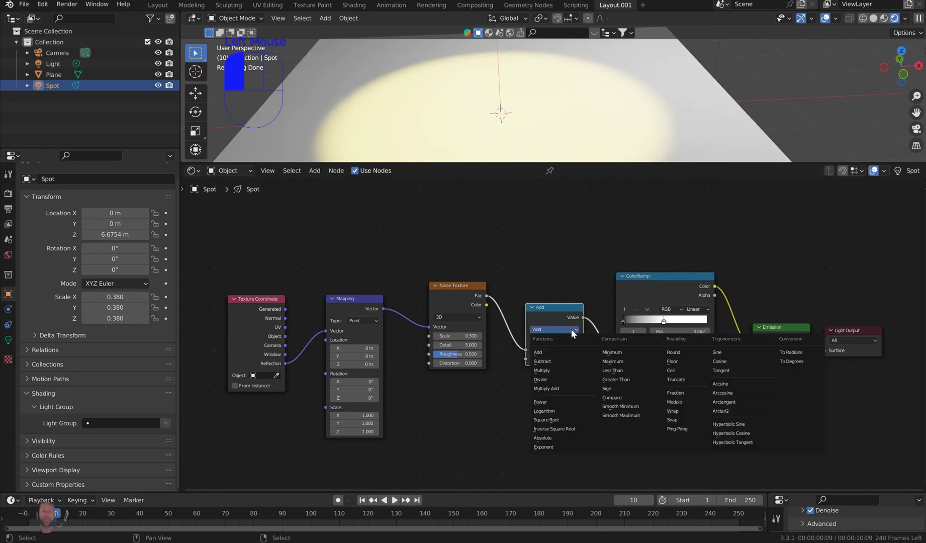
pyautogui.click(574, 361)
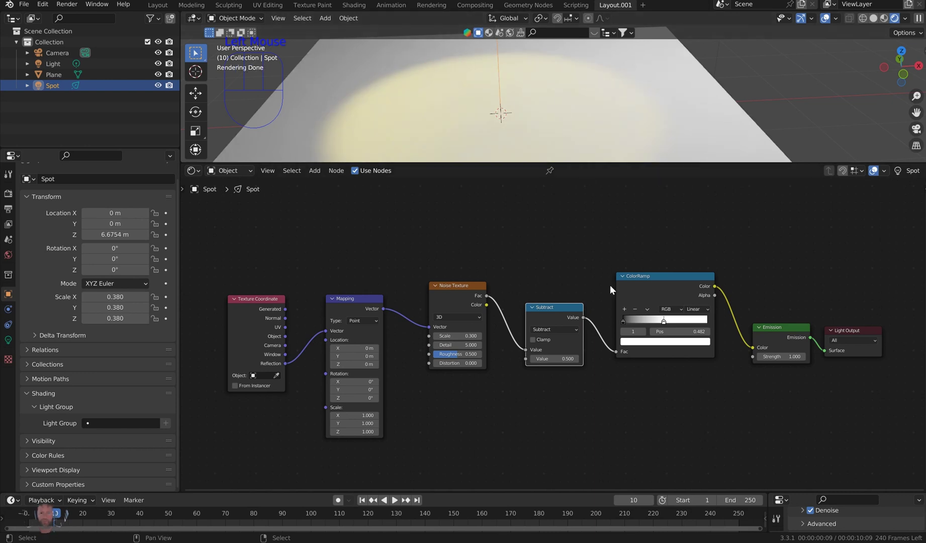
# Step: Set the Noise Texture's Scale to 7.300 and the Emission node's Strength to 3.000
pyautogui.moveTo(457, 335)
pyautogui.mouseDown()
pyautogui.moveTo(787, 336)
pyautogui.moveTo(455, 325)
pyautogui.mouseUp()
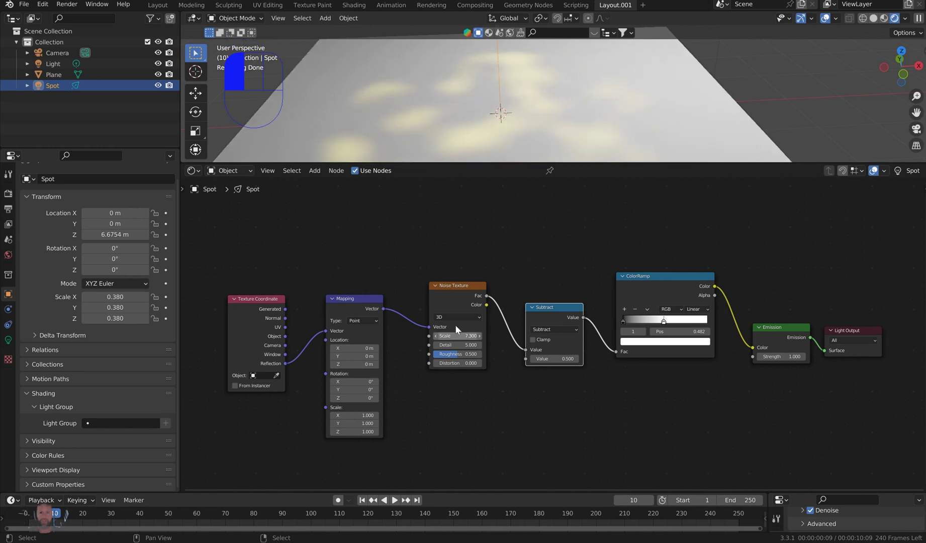
pyautogui.scroll(3, 488, 261)
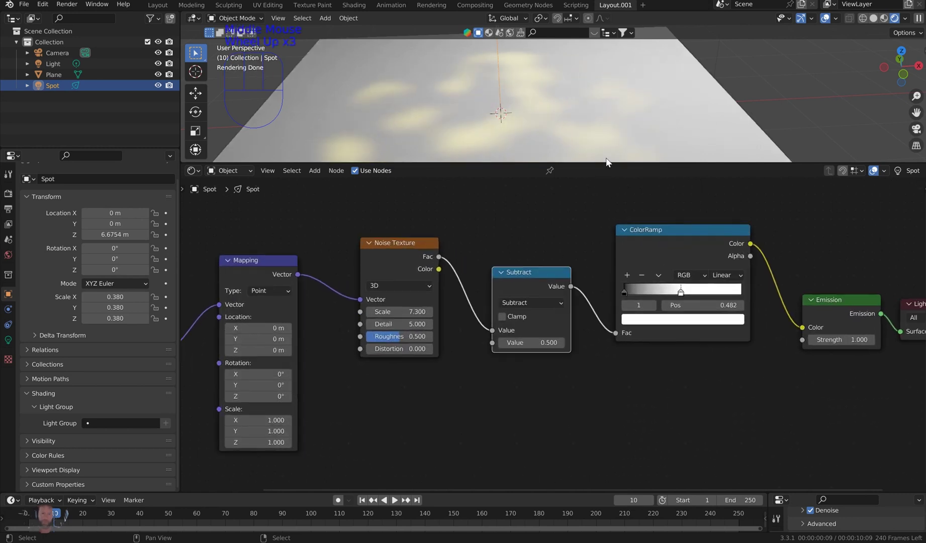
pyautogui.click(847, 341)
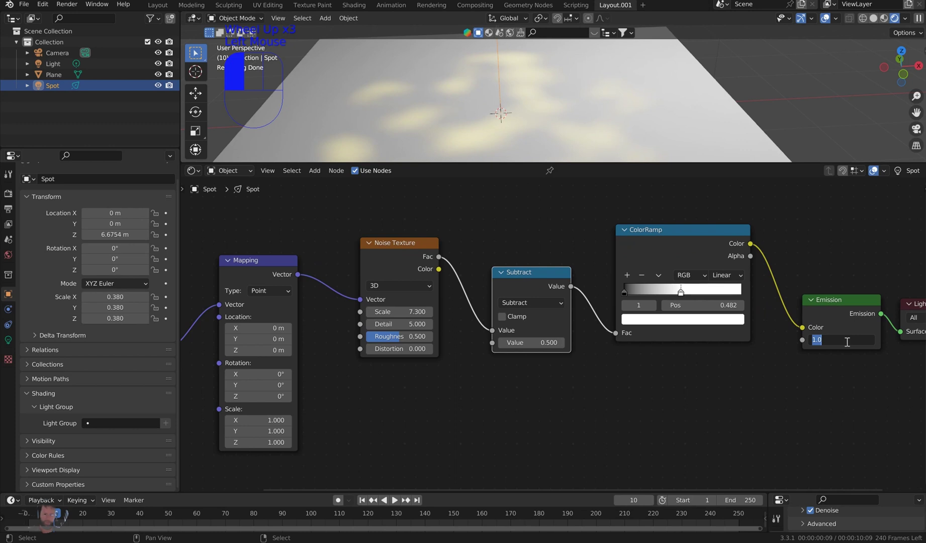
pyautogui.press('Return')
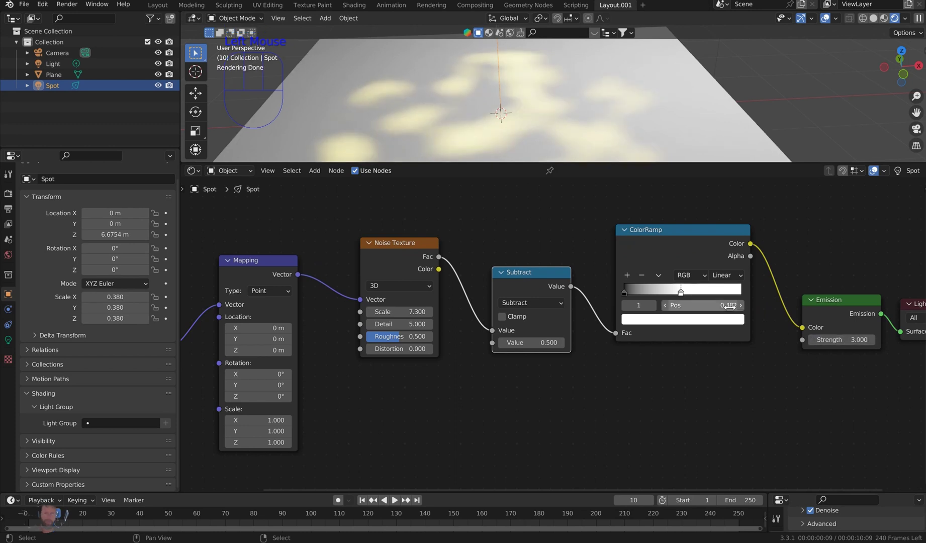
# Step: Set the spot light's color to a saturated bright yellow
pyautogui.scroll(-2, 665, 318)
pyautogui.moveTo(317, 275); pyautogui.dragTo(383, 281, button='middle')
pyautogui.click(8, 340)
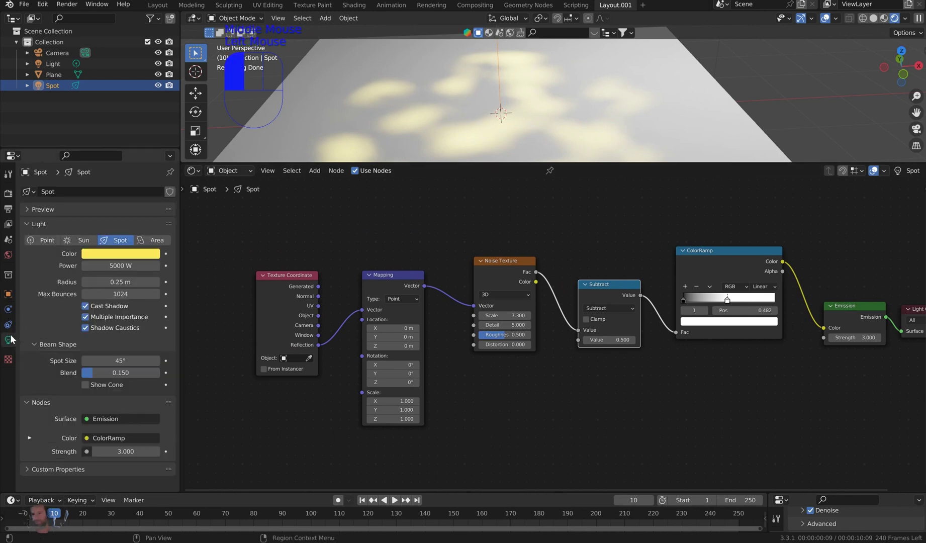
pyautogui.click(95, 256)
pyautogui.moveTo(116, 176); pyautogui.dragTo(90, 163)
pyautogui.scroll(-2, 556, 84)
pyautogui.moveTo(556, 89); pyautogui.dragTo(557, 76, button='middle')
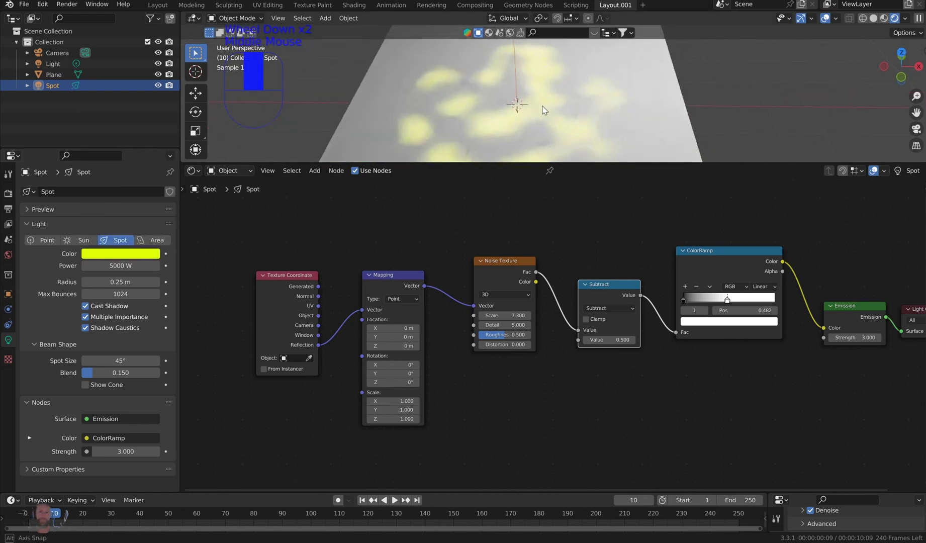
# Step: Set the spot light's color to red
pyautogui.click(120, 253)
pyautogui.click(128, 167)
pyautogui.moveTo(128, 166); pyautogui.dragTo(132, 187)
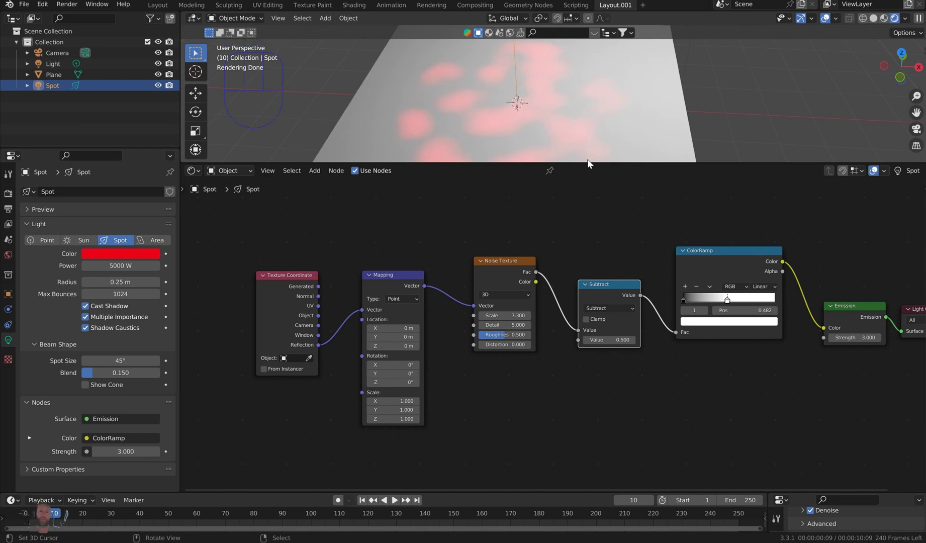
pyautogui.scroll(2, 541, 196)
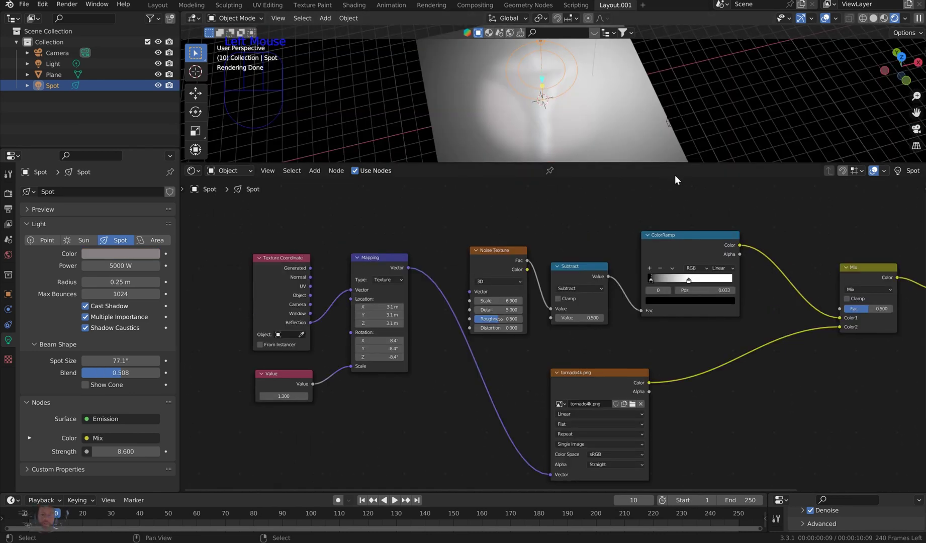
pyautogui.moveTo(617, 117); pyautogui.dragTo(609, 130, button='middle')
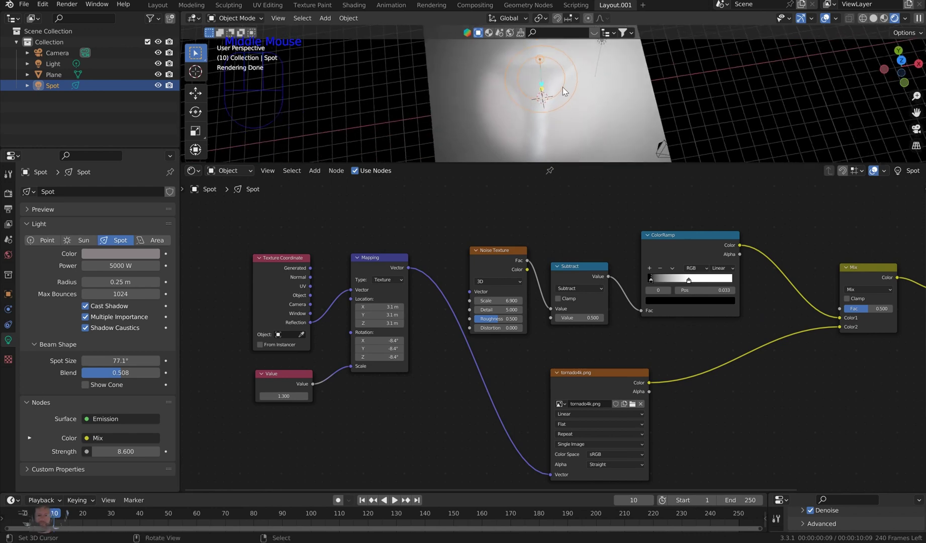
pyautogui.moveTo(562, 97); pyautogui.dragTo(577, 72, button='middle')
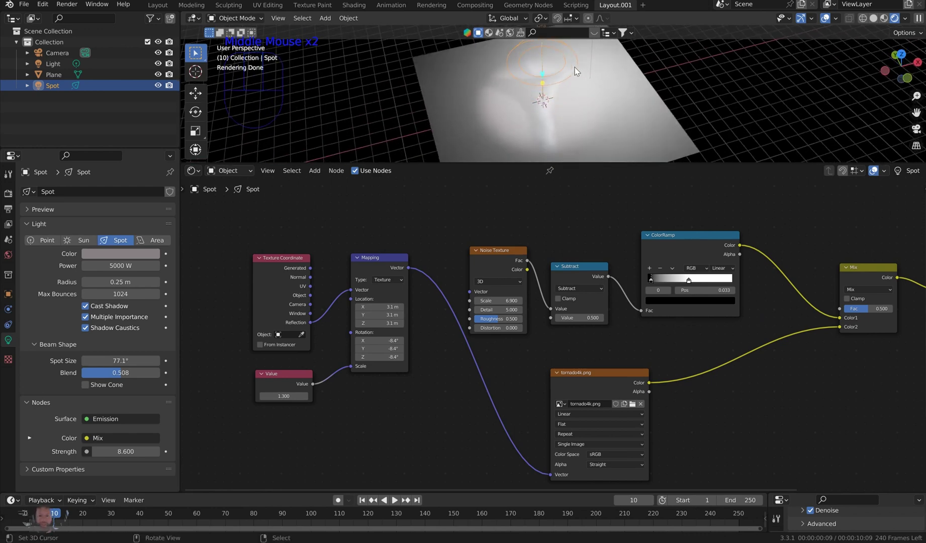
pyautogui.scroll(-2, 544, 107)
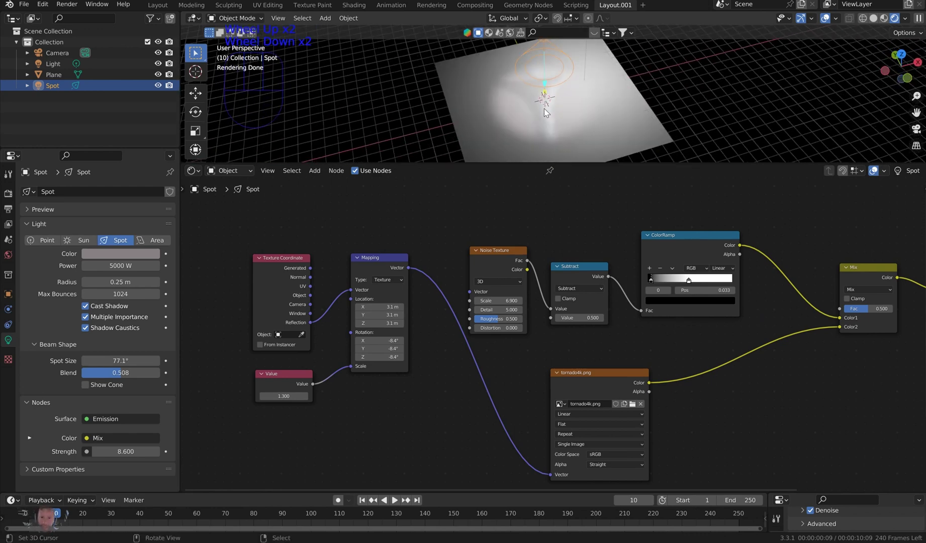
pyautogui.rightClick(540, 45)
pyautogui.rightClick(541, 48)
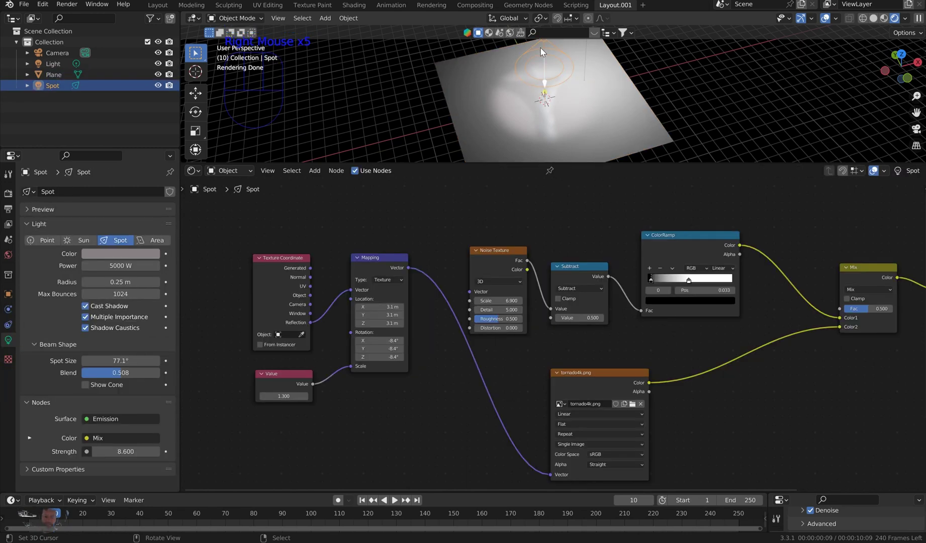
pyautogui.press('g')
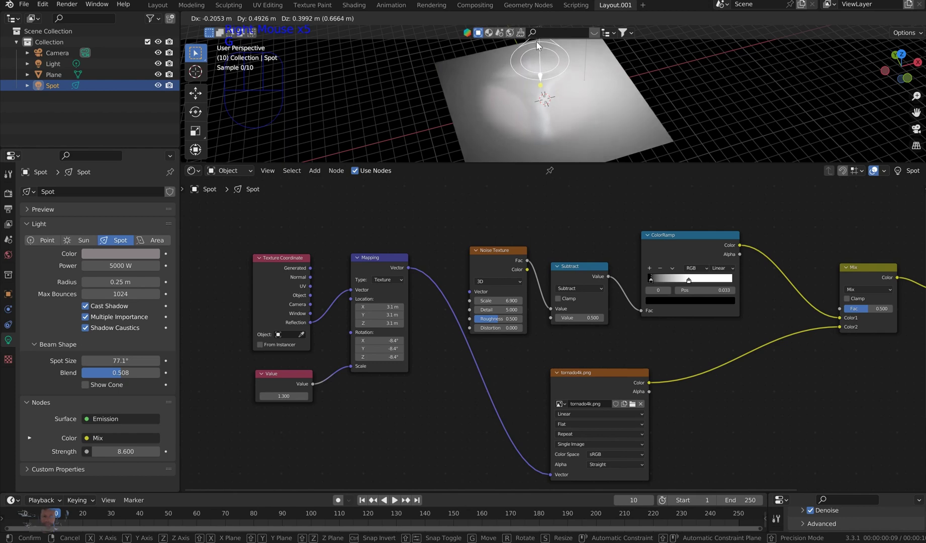
pyautogui.rightClick(539, 47)
pyautogui.press('s')
pyautogui.rightClick(545, 54)
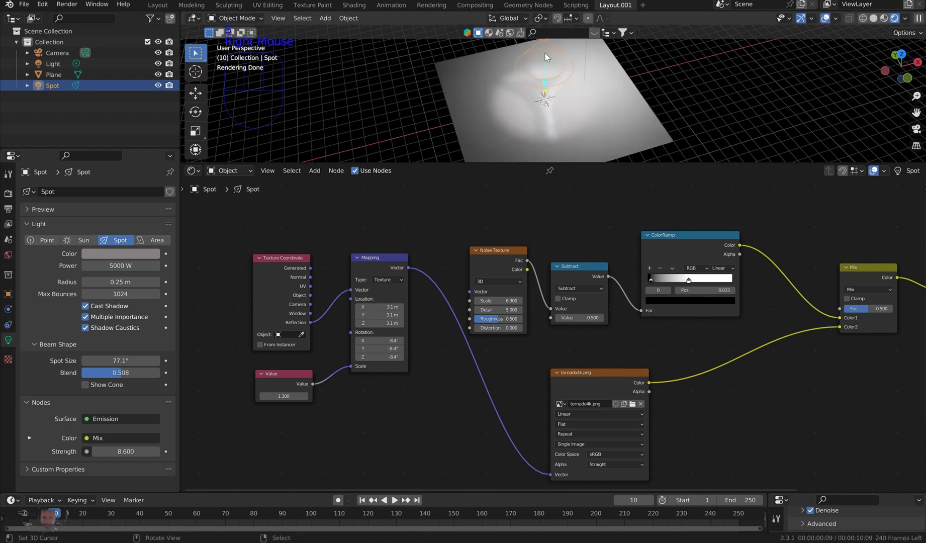
# Step: Widen the spot light's beam to 88.8° and move the ColorRamp's black stop to position 0.248
pyautogui.moveTo(98, 361); pyautogui.dragTo(118, 361)
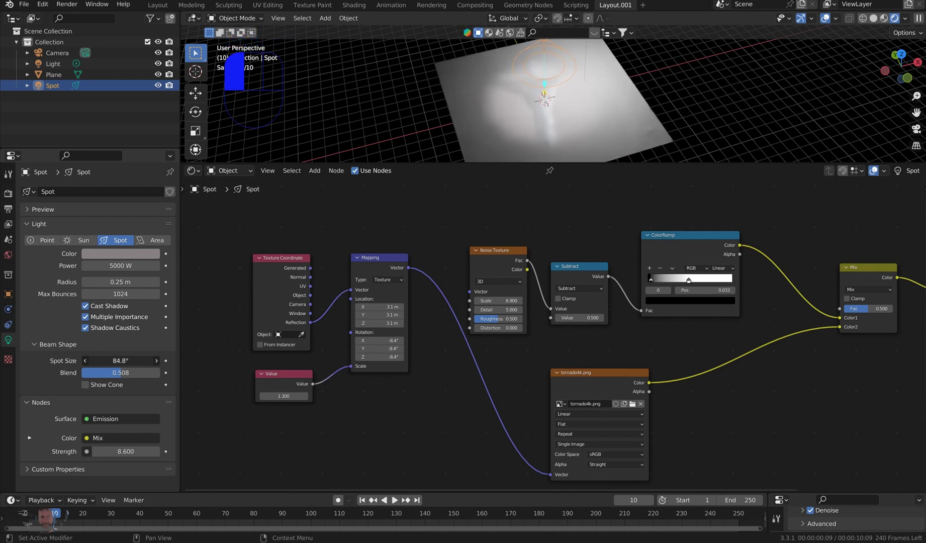
pyautogui.moveTo(121, 361); pyautogui.dragTo(125, 361)
pyautogui.moveTo(585, 124); pyautogui.dragTo(569, 166, button='middle')
pyautogui.moveTo(651, 281); pyautogui.dragTo(672, 279)
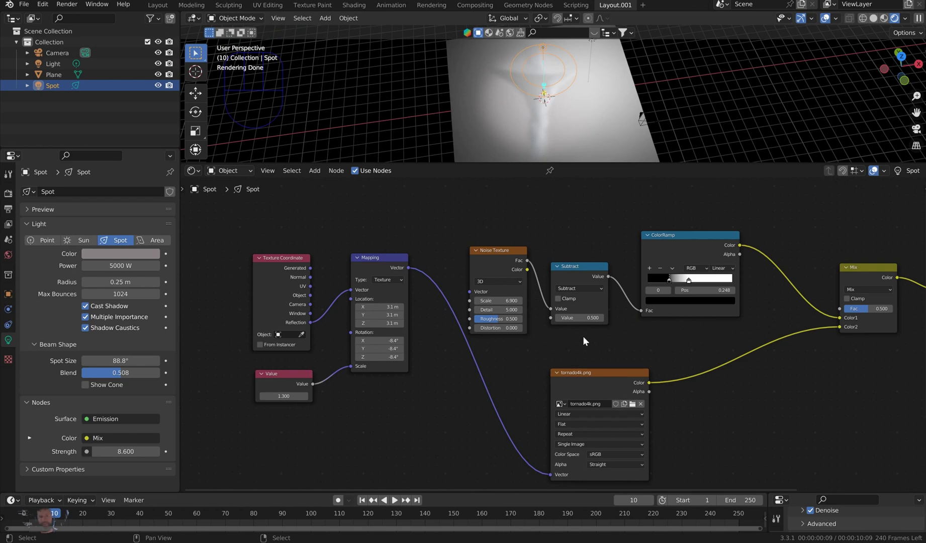
# Step: Try to add another Image Texture node beside the tornado4k.png texture node
pyautogui.moveTo(616, 375); pyautogui.dragTo(604, 360)
pyautogui.rightClick(504, 371)
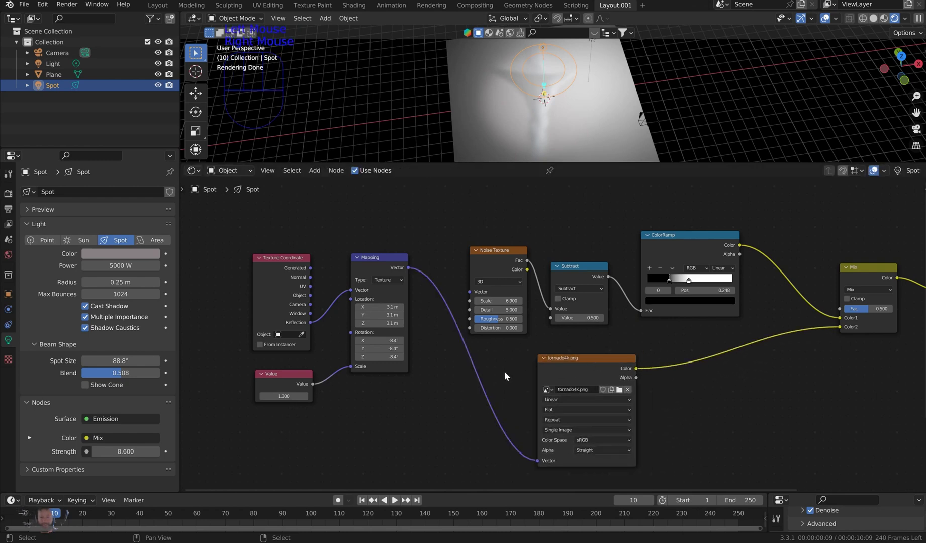
pyautogui.press('space')
pyautogui.write('image')
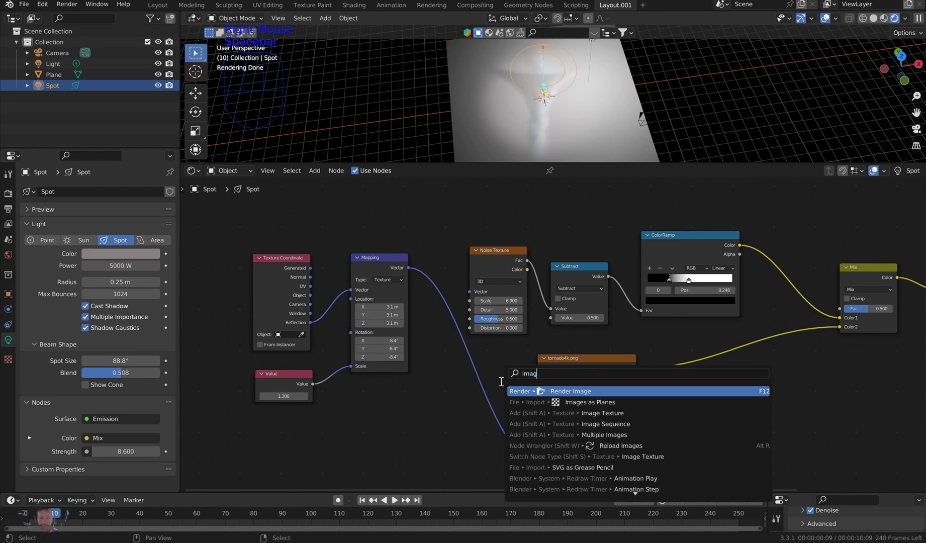
pyautogui.click(535, 413)
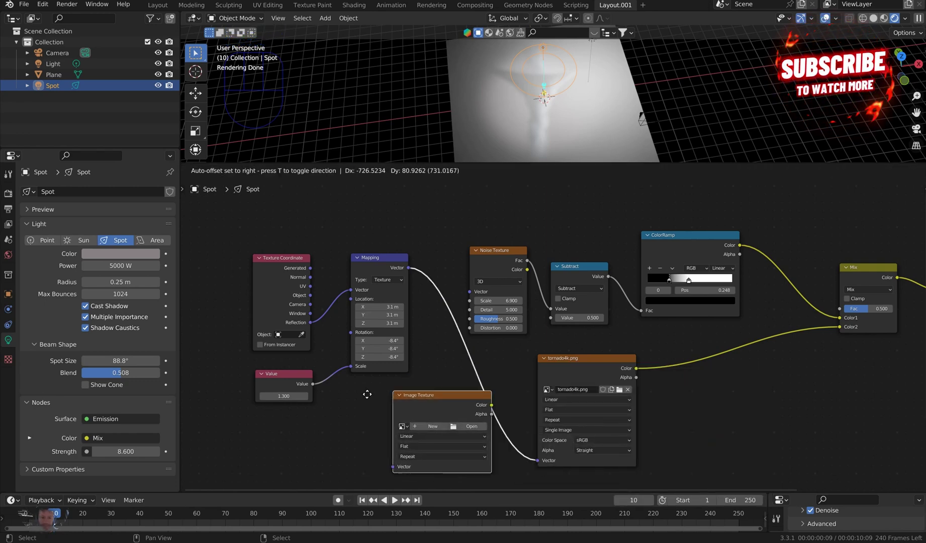
pyautogui.press('Escape')
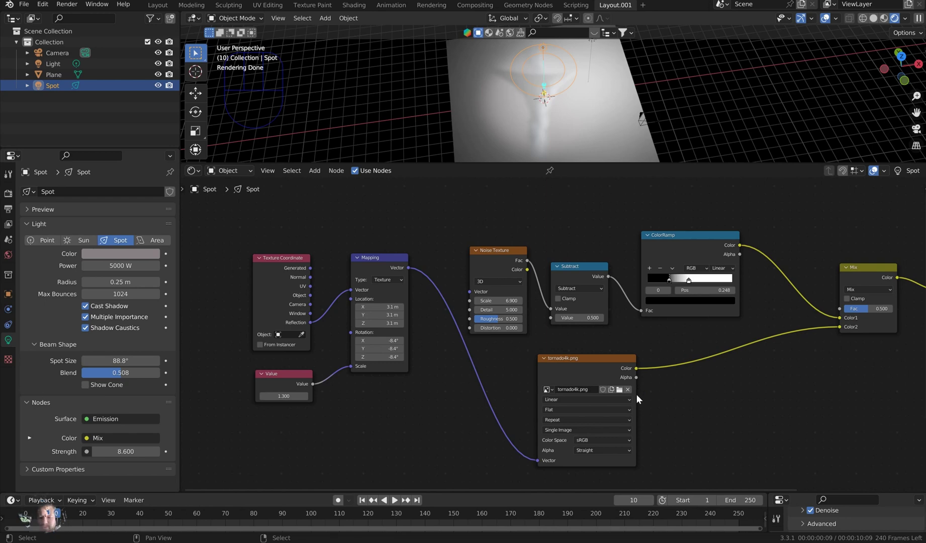
# Step: Reposition the tornado4k.png texture node and the Mix node slightly within the light's node tree
pyautogui.moveTo(603, 357); pyautogui.dragTo(608, 366)
pyautogui.moveTo(832, 284); pyautogui.dragTo(600, 342, button='middle')
pyautogui.moveTo(647, 326); pyautogui.dragTo(603, 330)
pyautogui.moveTo(603, 330); pyautogui.dragTo(639, 321)
pyautogui.moveTo(547, 372); pyautogui.dragTo(640, 306, button='middle')
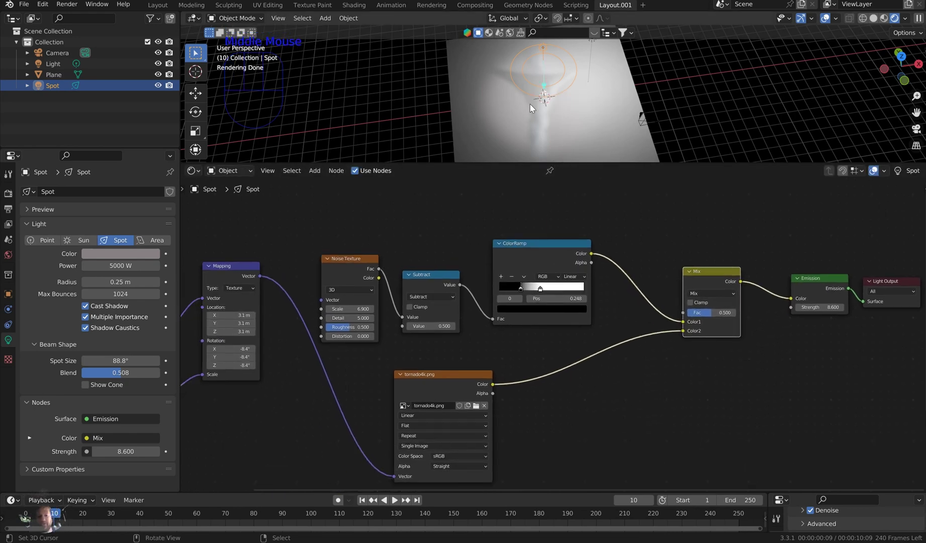
pyautogui.moveTo(374, 380); pyautogui.dragTo(528, 375, button='middle')
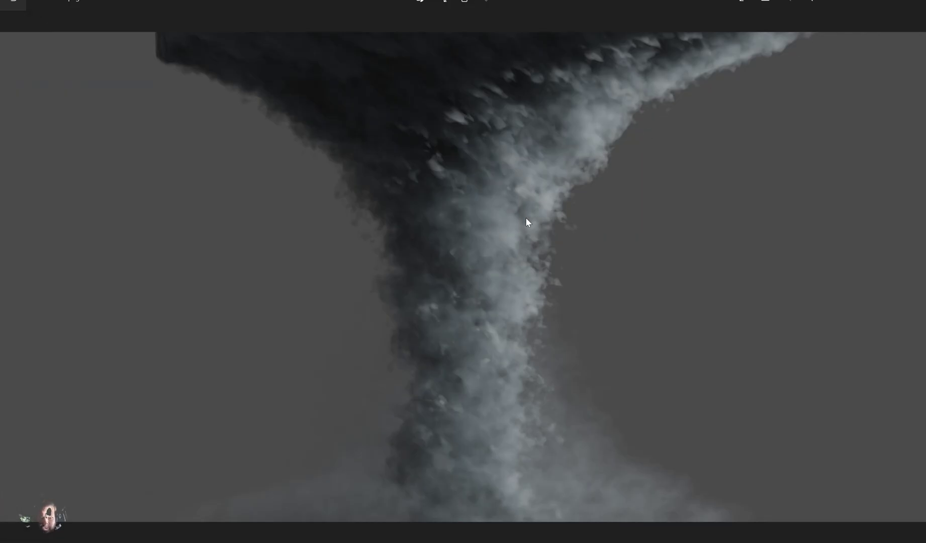
# Step: Inspect the tornado source image up close in the image viewer, then return to Blender
pyautogui.scroll(6, 527, 222)
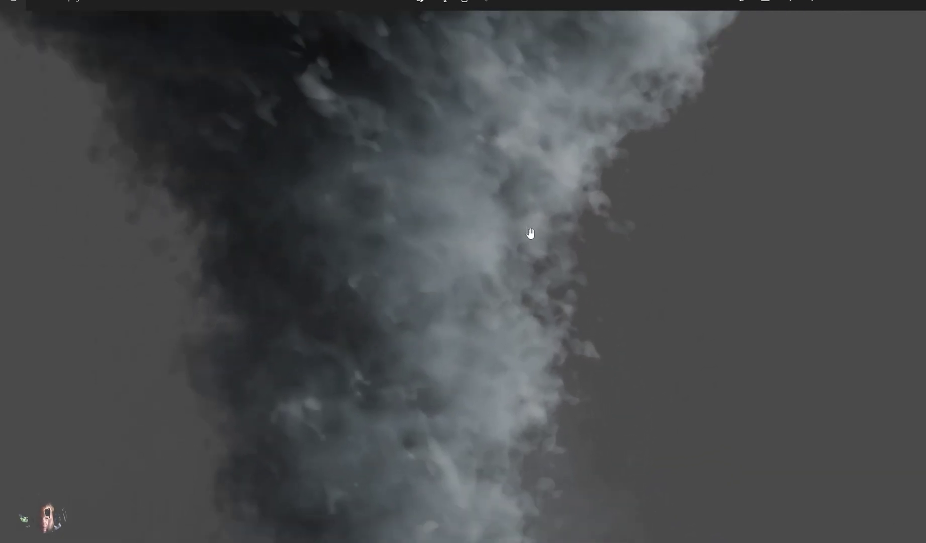
pyautogui.scroll(-5, 531, 234)
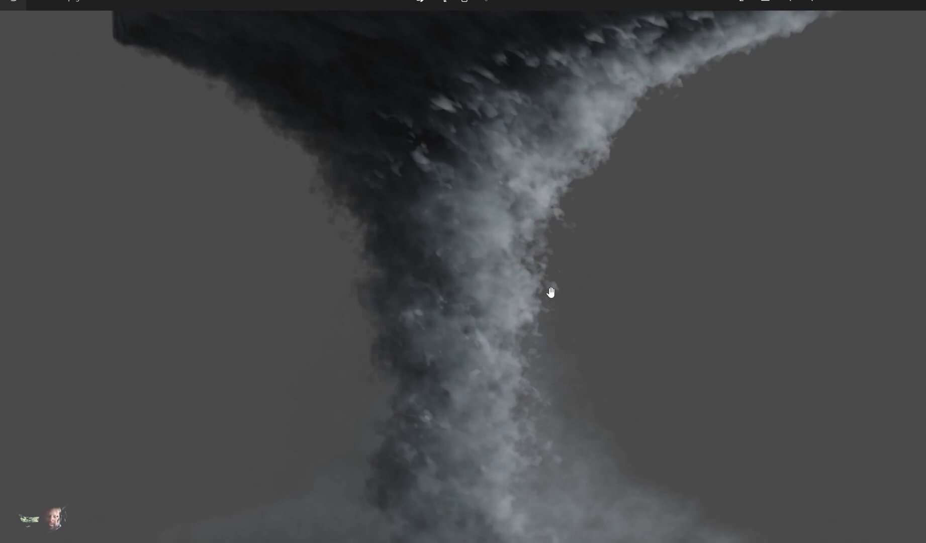
pyautogui.click(855, 1)
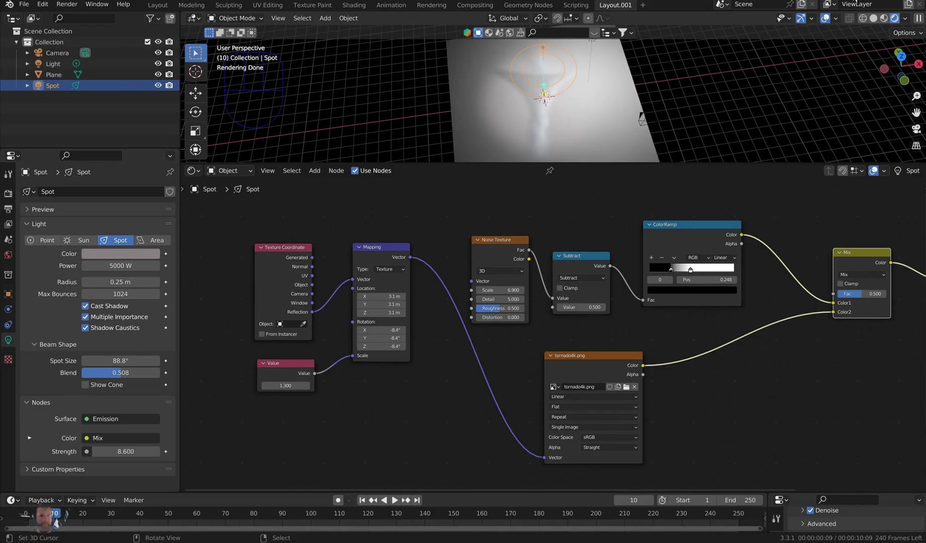
# Step: From the top view, set the Value node to 2.100, Mapping location to 3, 5.4, 5.7 m and rotation to -7.5°, -7.7°, -7.2°
pyautogui.click(166, 5)
pyautogui.press('KP_7')
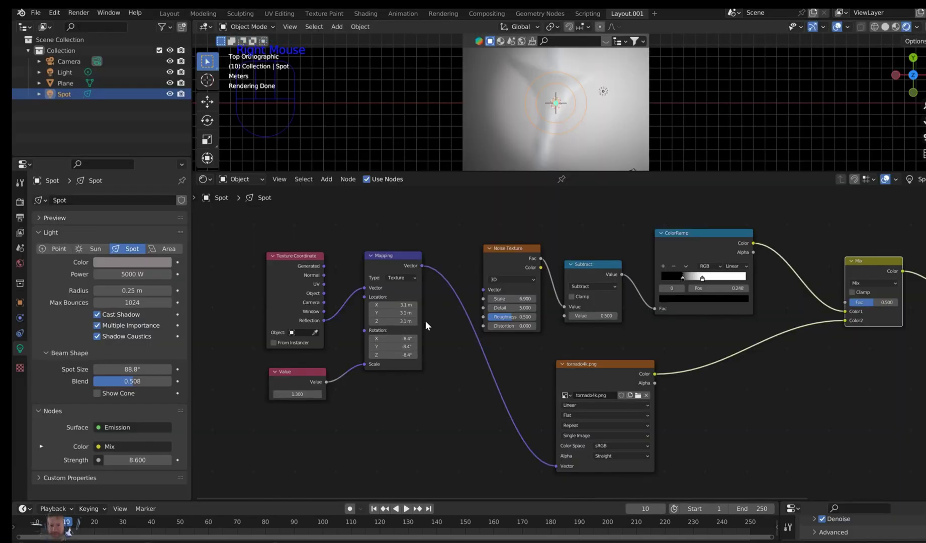
pyautogui.scroll(1, 426, 320)
pyautogui.moveTo(382, 355)
pyautogui.mouseDown()
pyautogui.moveTo(398, 356)
pyautogui.moveTo(382, 355)
pyautogui.mouseUp()
pyautogui.moveTo(275, 397); pyautogui.dragTo(284, 397)
pyautogui.moveTo(395, 338)
pyautogui.mouseDown()
pyautogui.moveTo(386, 338)
pyautogui.moveTo(405, 338)
pyautogui.moveTo(384, 347)
pyautogui.mouseUp()
pyautogui.moveTo(381, 310)
pyautogui.mouseDown()
pyautogui.moveTo(421, 310)
pyautogui.moveTo(380, 320)
pyautogui.moveTo(422, 320)
pyautogui.moveTo(375, 302)
pyautogui.mouseUp()
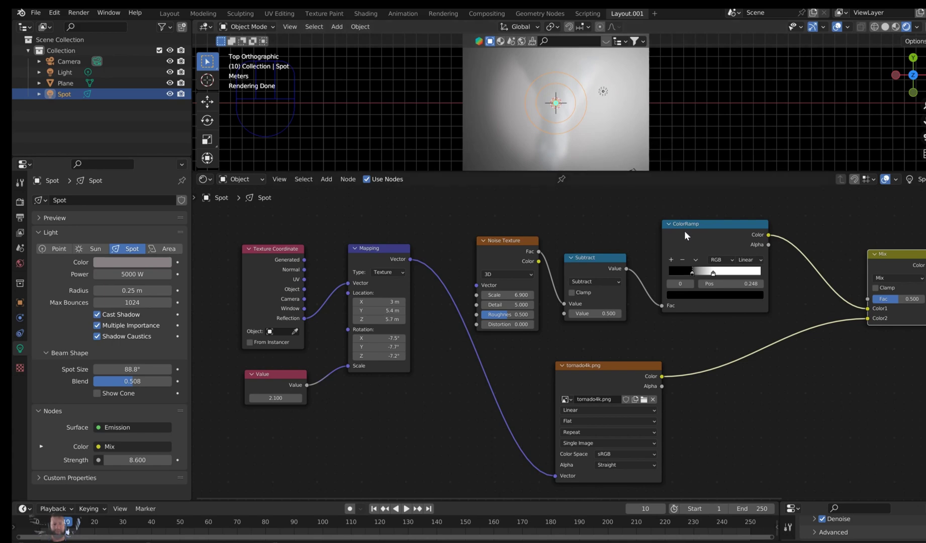
# Step: Connect the Mapping node's Vector output to the Noise Texture's Vector input
pyautogui.moveTo(696, 271); pyautogui.dragTo(692, 269)
pyautogui.moveTo(512, 276); pyautogui.dragTo(483, 289, button='middle')
pyautogui.moveTo(390, 275); pyautogui.dragTo(448, 298)
pyautogui.moveTo(590, 238); pyautogui.dragTo(590, 221, button='middle')
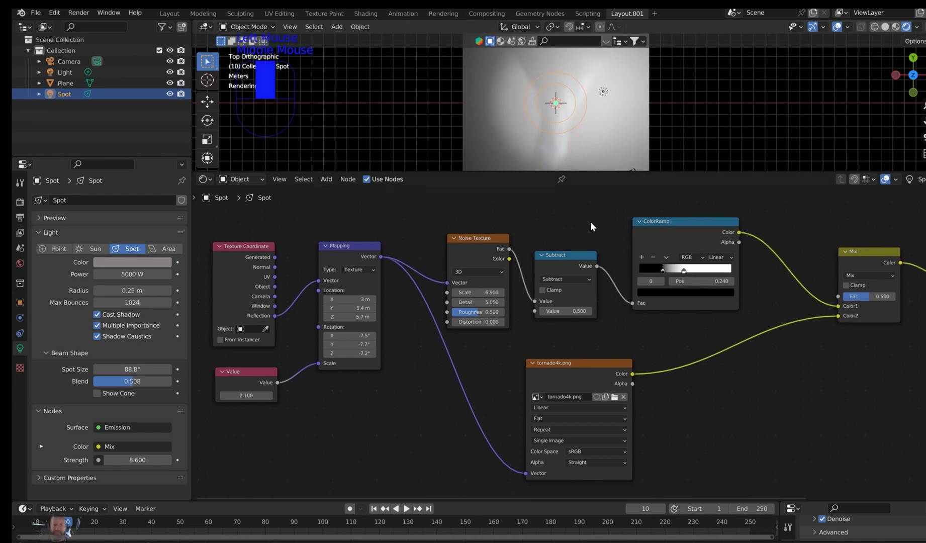
# Step: Mute the tornado4k.png texture node and the Mix node
pyautogui.rightClick(596, 366)
pyautogui.press('m')
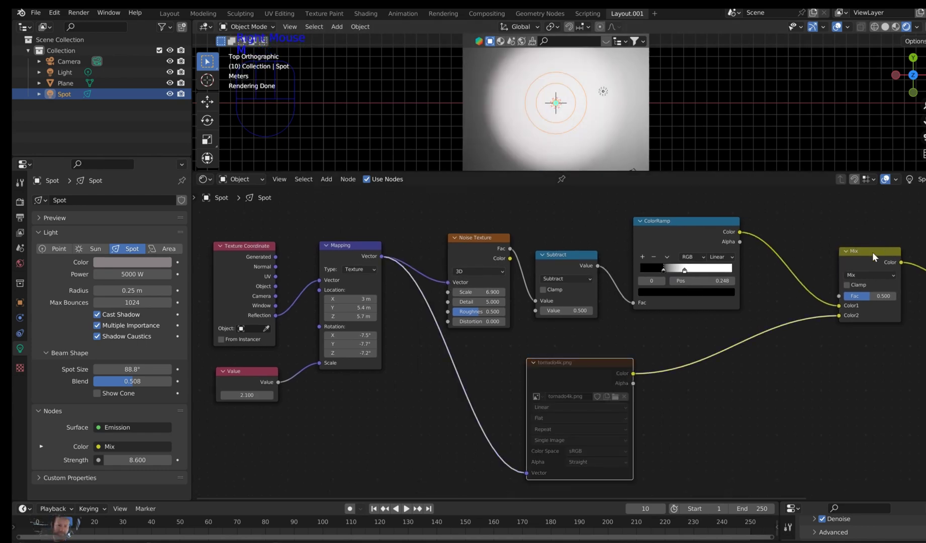
pyautogui.rightClick(873, 252)
pyautogui.press('m')
pyautogui.moveTo(765, 202); pyautogui.dragTo(794, 164, button='middle')
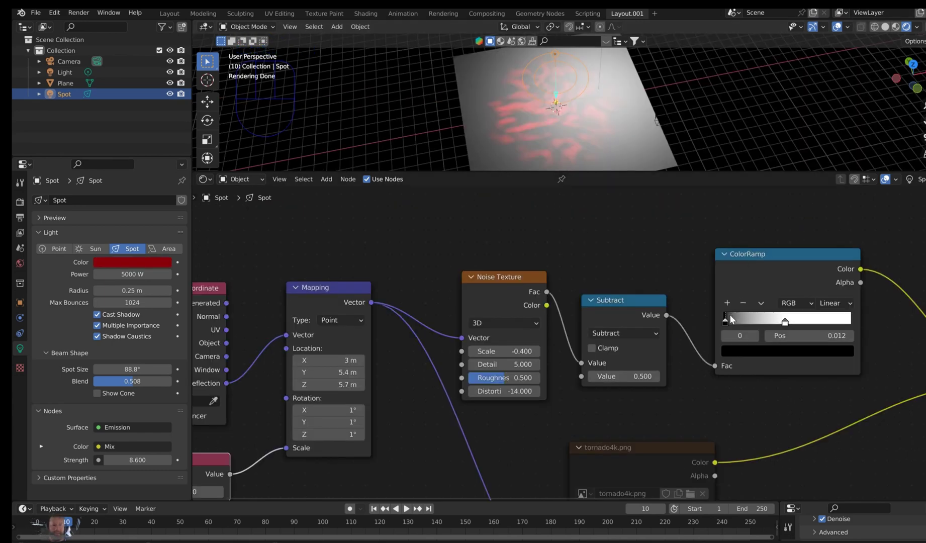
pyautogui.moveTo(730, 314); pyautogui.dragTo(721, 318)
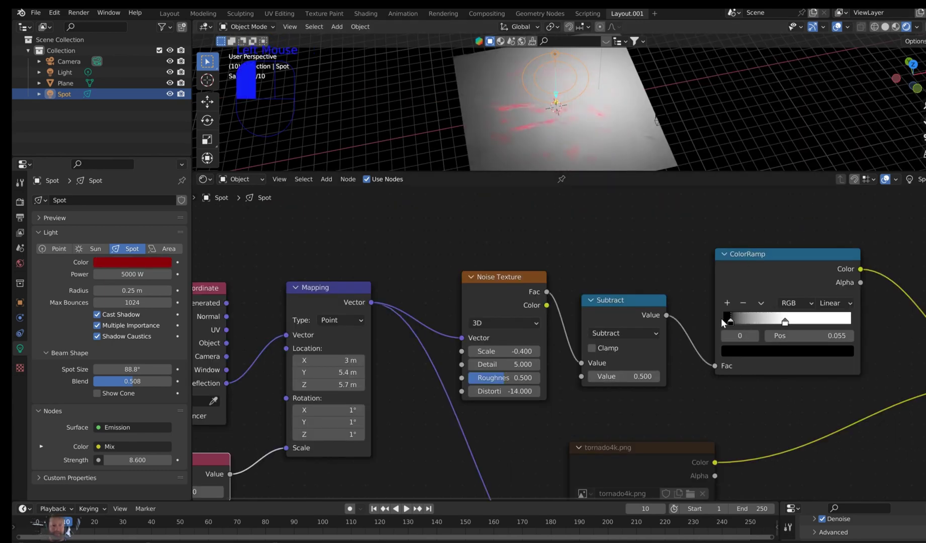
# Step: Set the spot light's color to green and the Noise Texture's Scale to -1.900
pyautogui.click(129, 267)
pyautogui.click(136, 164)
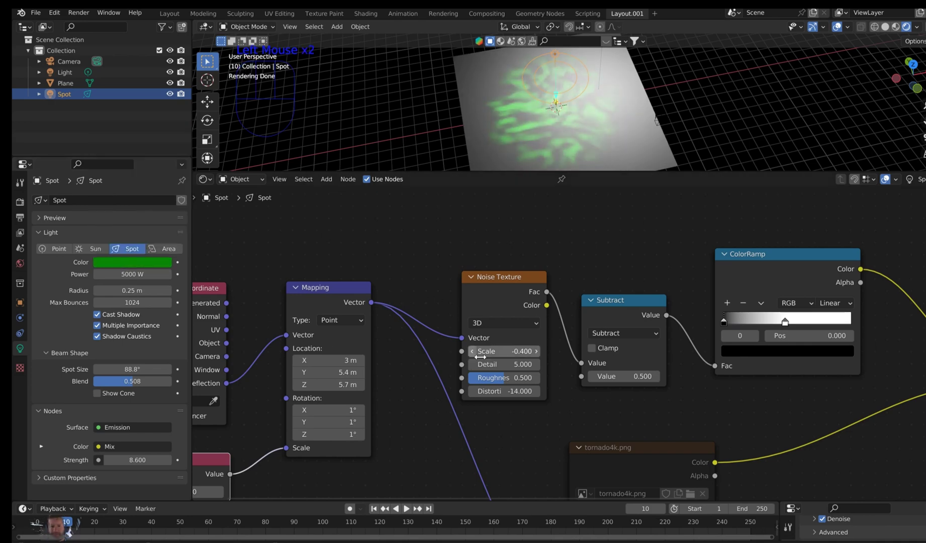
pyautogui.moveTo(480, 356); pyautogui.dragTo(520, 357)
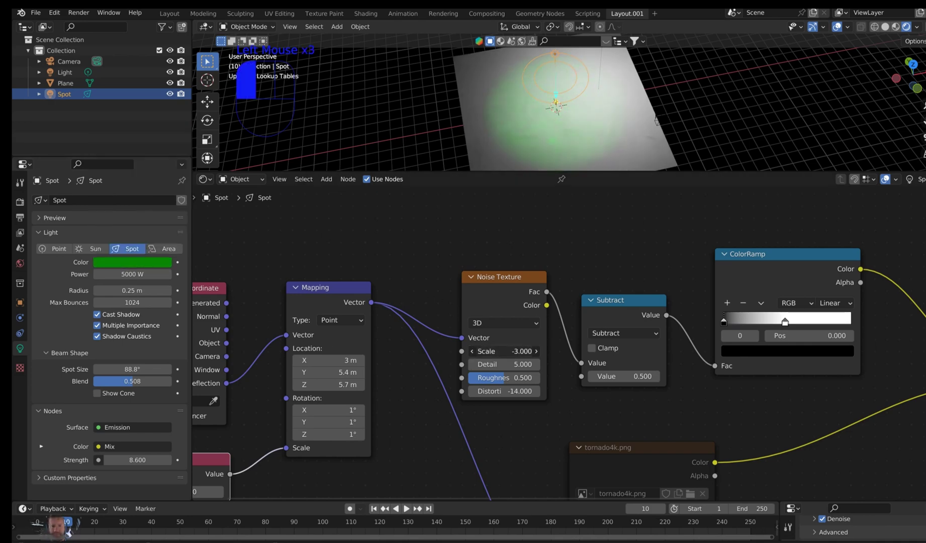
pyautogui.moveTo(495, 318); pyautogui.dragTo(598, 296, button='middle')
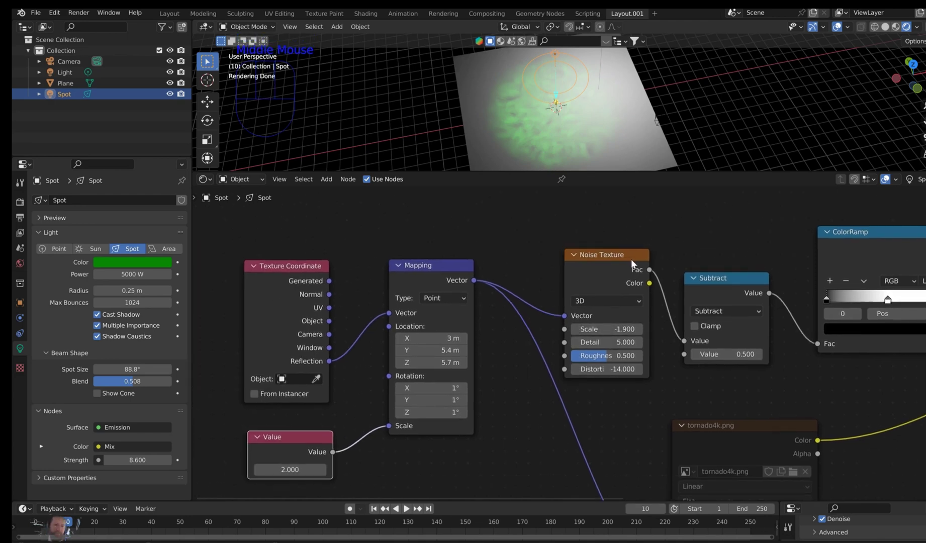
# Step: Switch the Noise Texture to 4D and enlarge the 3D viewport to show the whole plane
pyautogui.click(631, 301)
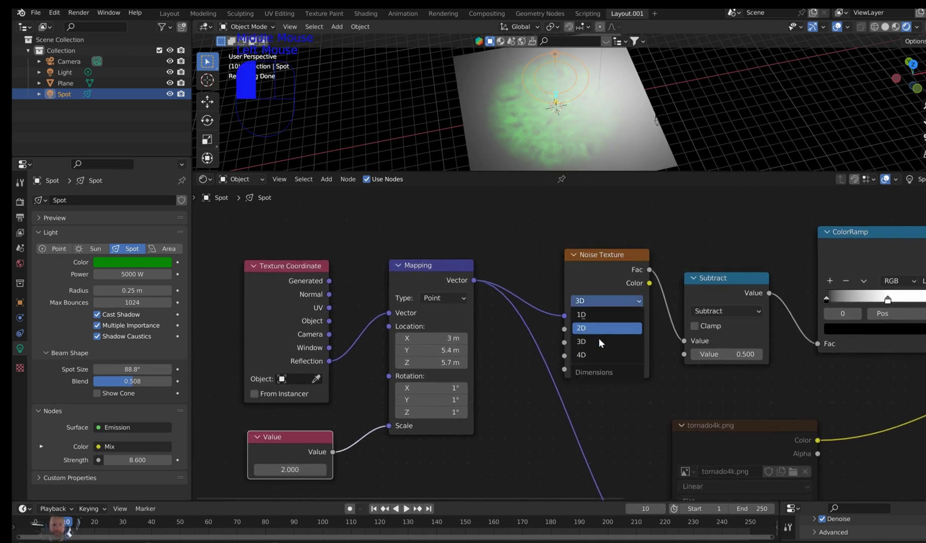
pyautogui.click(598, 356)
pyautogui.scroll(3, 632, 125)
pyautogui.moveTo(632, 125); pyautogui.dragTo(629, 173, button='middle')
pyautogui.moveTo(628, 172); pyautogui.dragTo(627, 327)
pyautogui.moveTo(666, 221); pyautogui.dragTo(669, 203, button='middle')
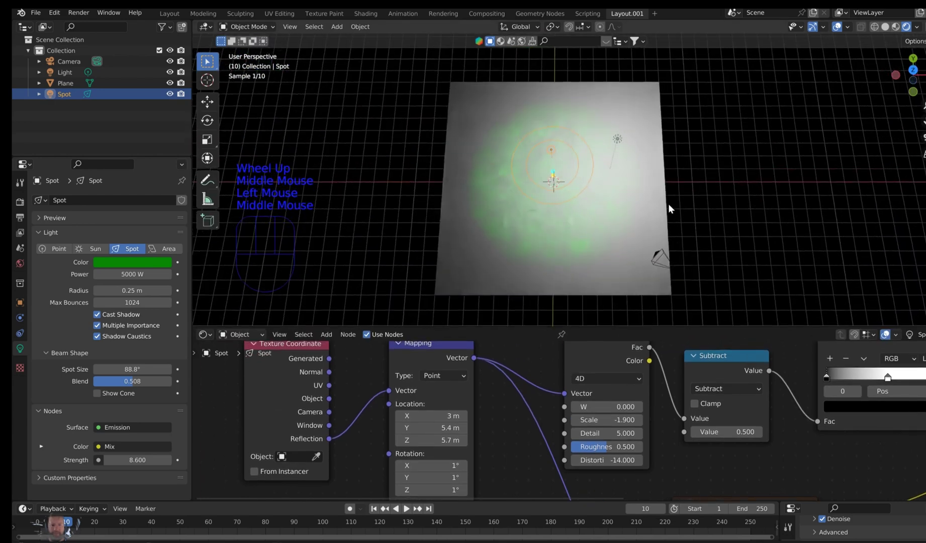
pyautogui.scroll(2, 670, 230)
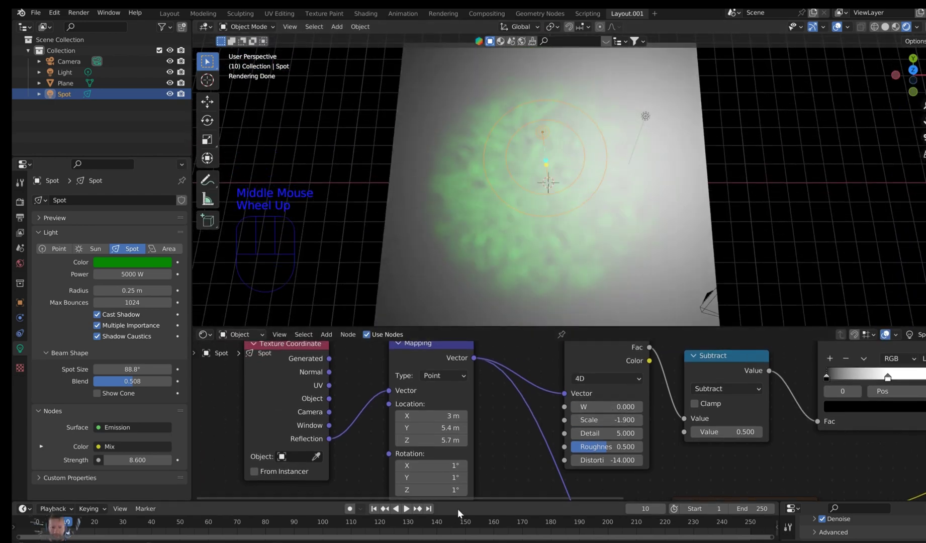
# Step: Drive the Noise Texture's W value with #frame/200, enlarge the timeline and play the animation
pyautogui.moveTo(461, 499); pyautogui.dragTo(457, 473)
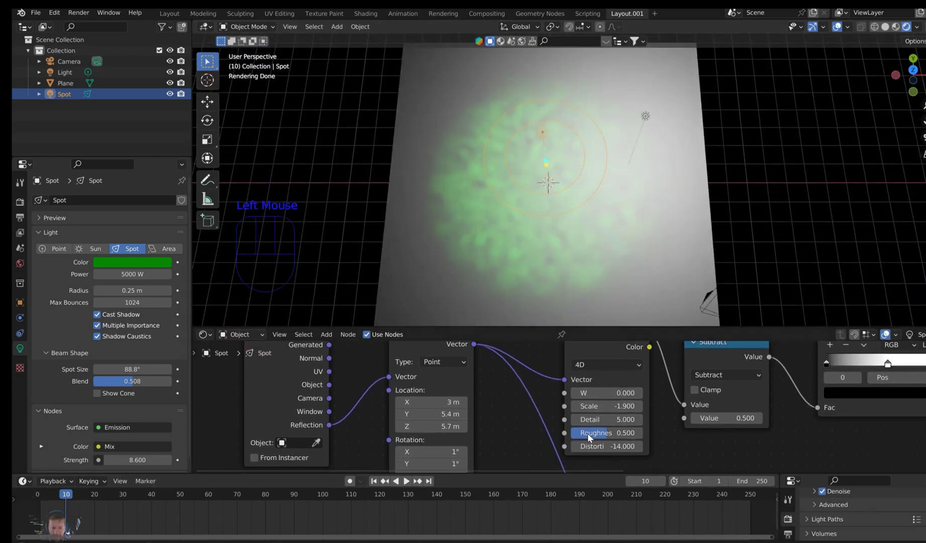
pyautogui.doubleClick(612, 392)
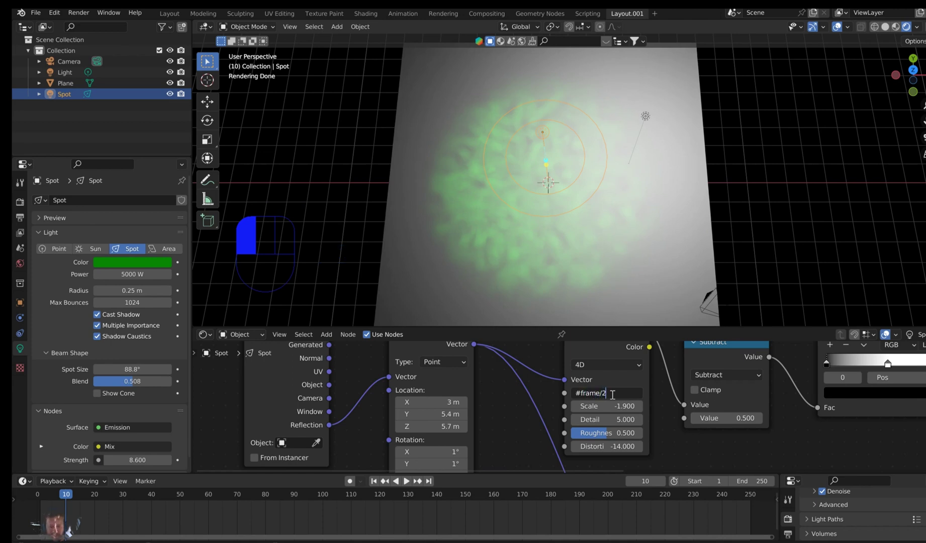
pyautogui.write('#frame/200')
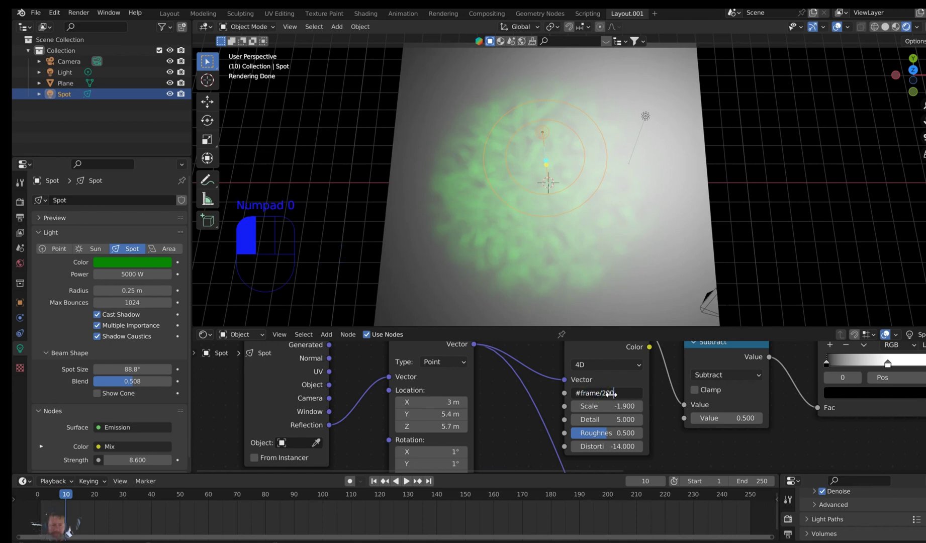
pyautogui.press('Return')
pyautogui.click(405, 481)
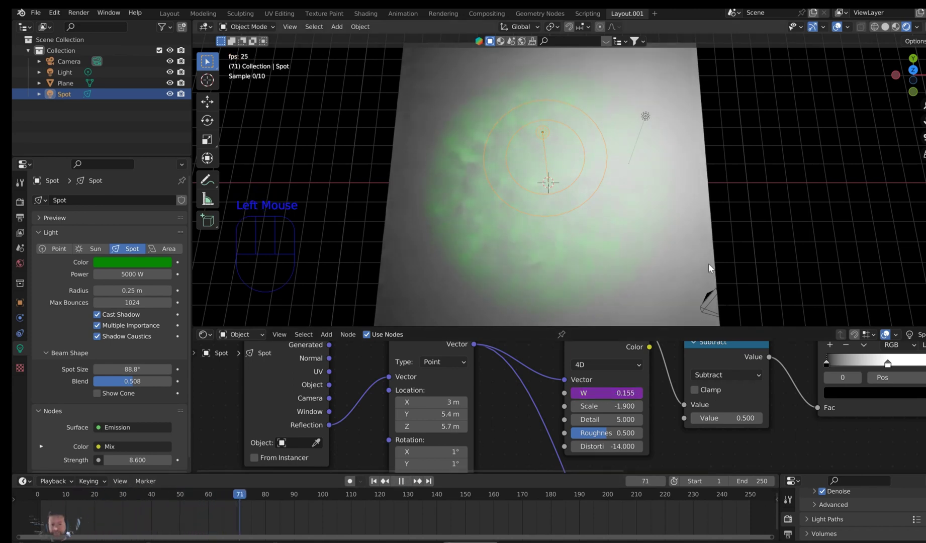
# Step: Insert a keyframe for the spot light's green color at about frame 231 while the animation plays
pyautogui.click(146, 262)
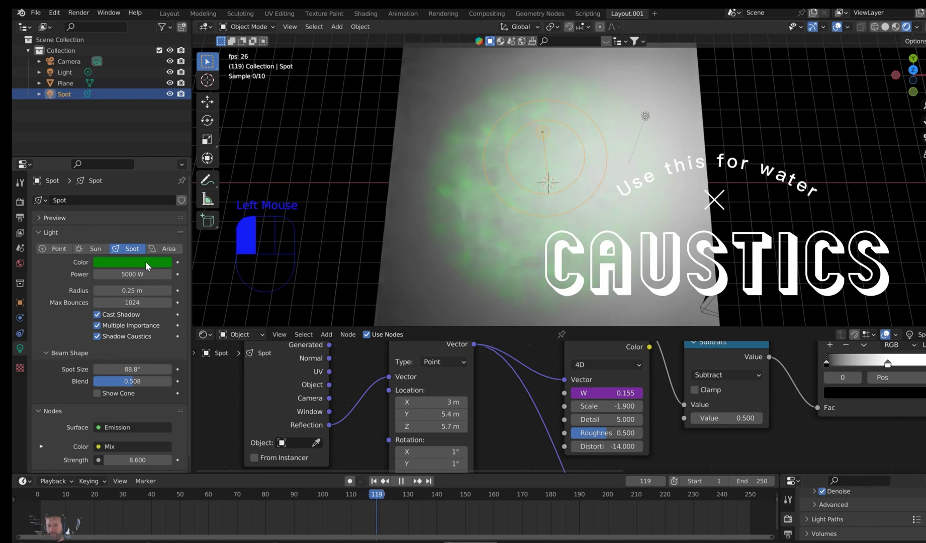
pyautogui.rightClick(78, 267)
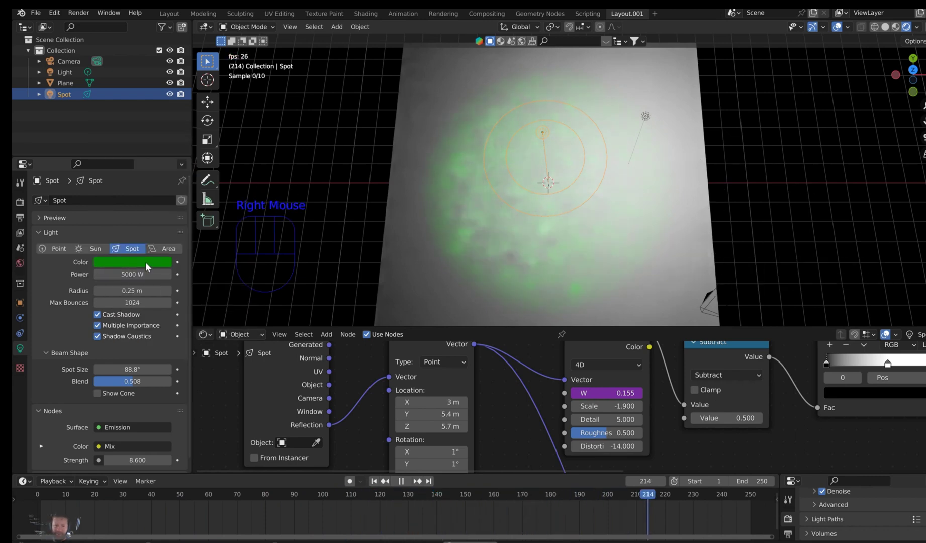
pyautogui.press('i')
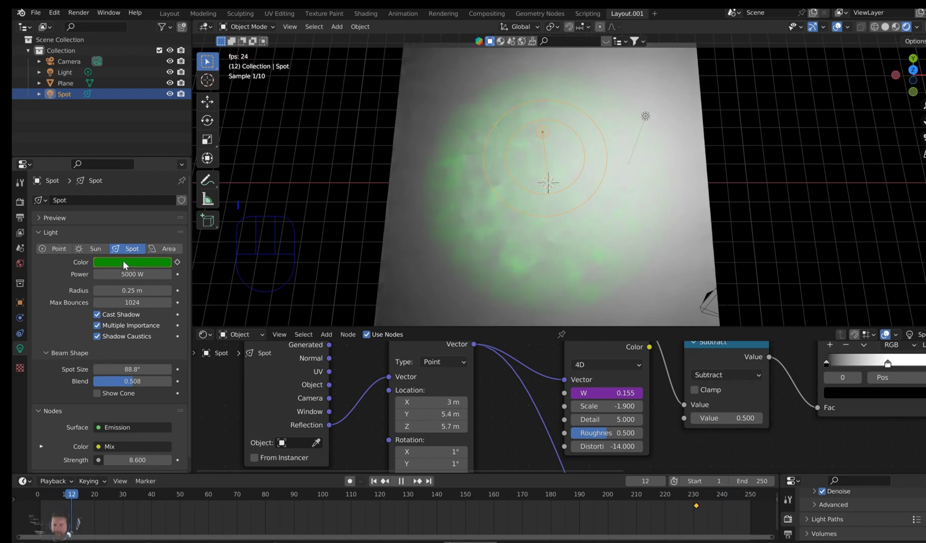
# Step: Stop playback at frame 169, change the spot light's color to dark blue and keyframe it there
pyautogui.click(123, 260)
pyautogui.moveTo(122, 138); pyautogui.dragTo(177, 141)
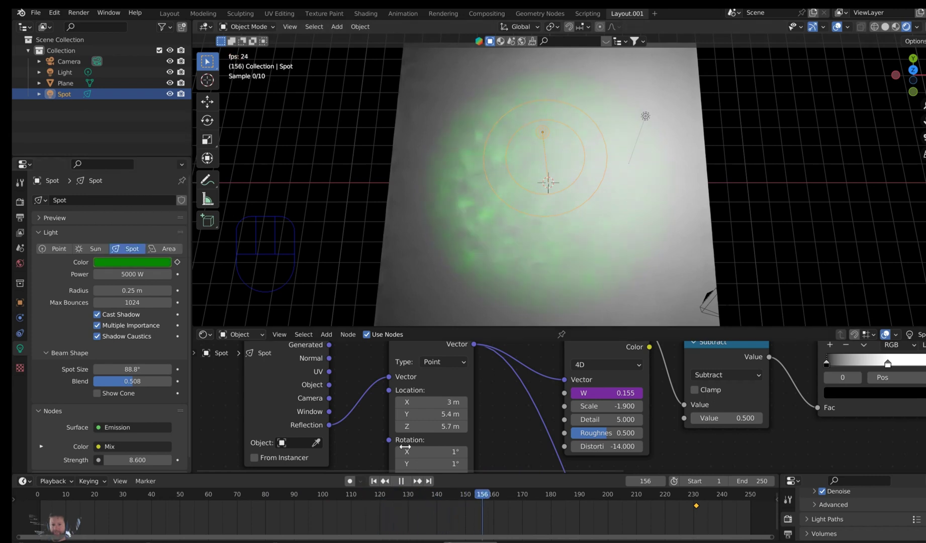
pyautogui.click(401, 481)
pyautogui.click(131, 262)
pyautogui.click(171, 141)
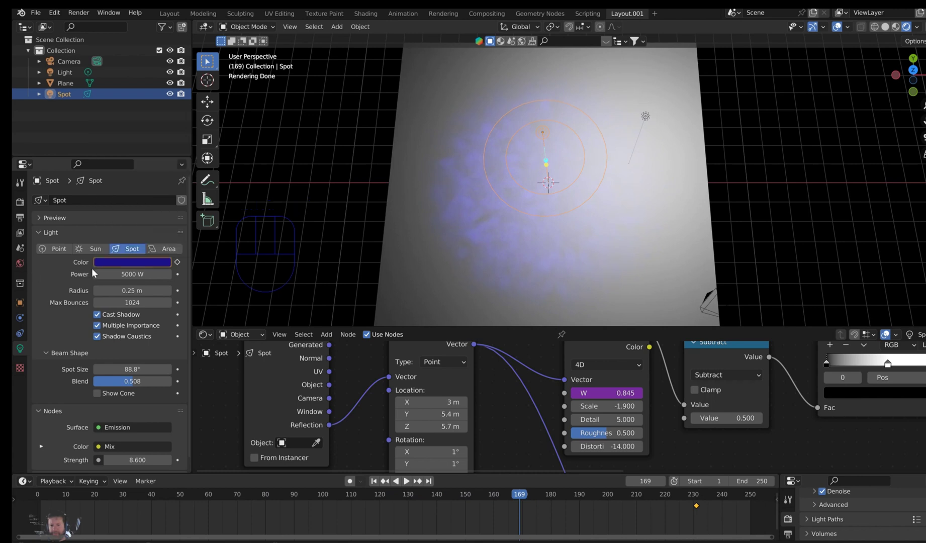
pyautogui.press('i')
# Step: Play the color and noise animation and enlarge the node editor to show the spot light's node chain
pyautogui.click(405, 481)
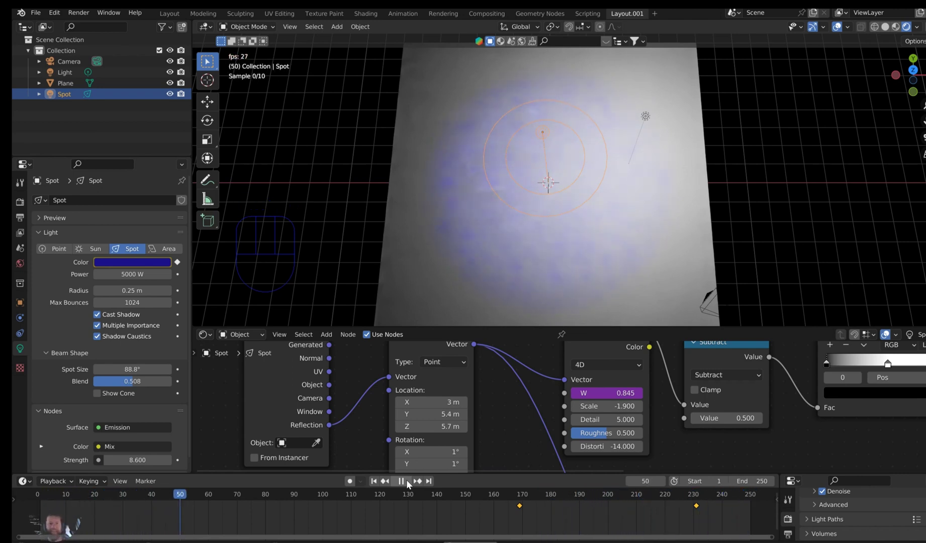
pyautogui.scroll(-3, 543, 362)
pyautogui.moveTo(523, 326); pyautogui.dragTo(525, 202)
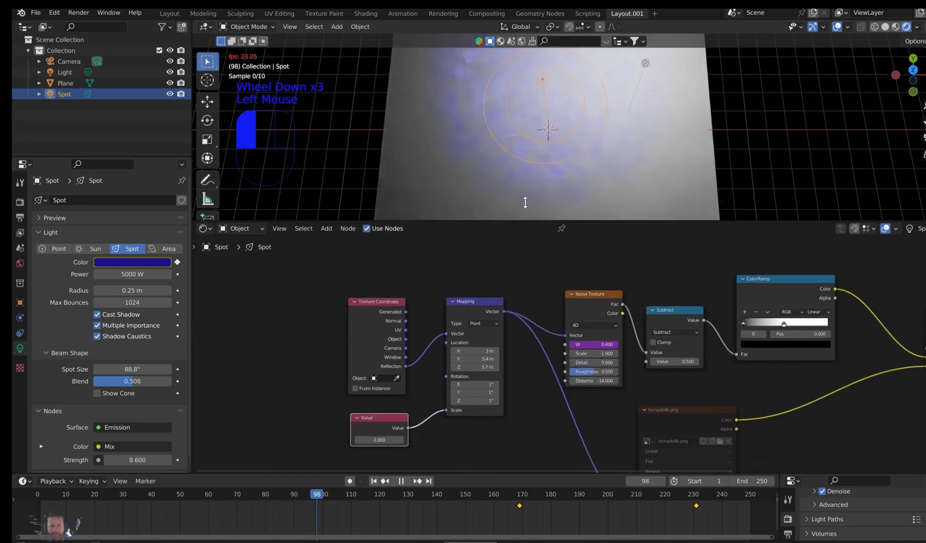
pyautogui.scroll(-2, 562, 157)
pyautogui.moveTo(562, 157); pyautogui.dragTo(563, 160, button='middle')
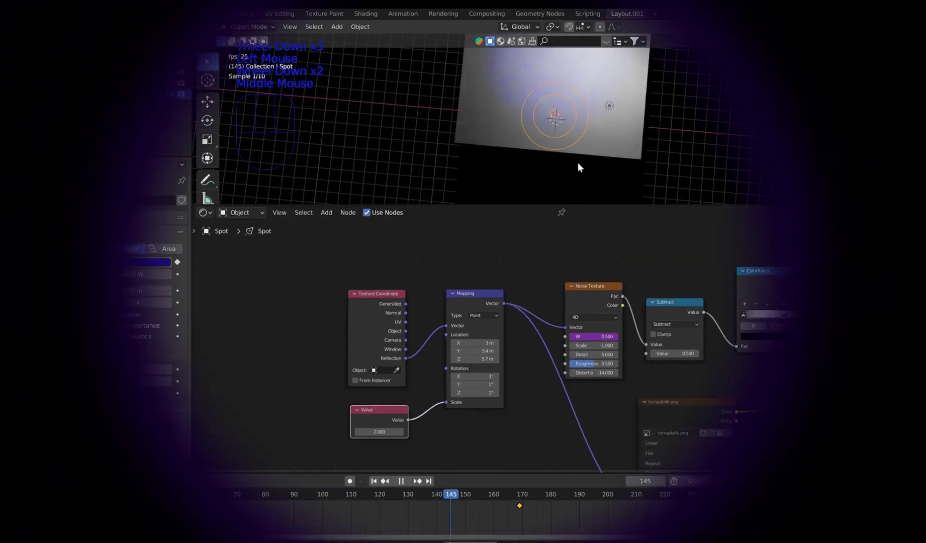